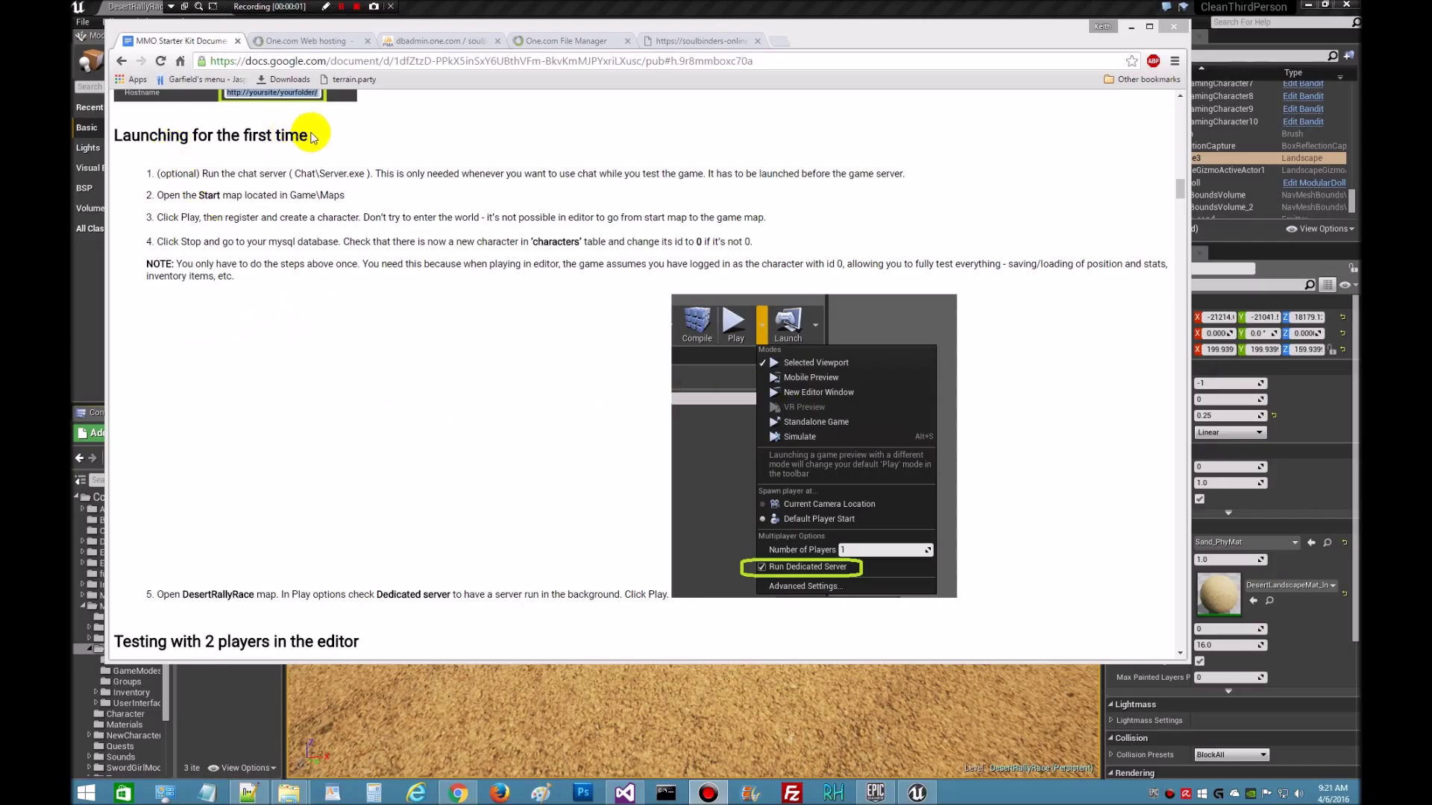
# - After noting the 'Launching for the first time' heading, load the Start level from Game\Maps and return to the guide
pyautogui.moveTo(312, 137); pyautogui.dragTo(113, 135)
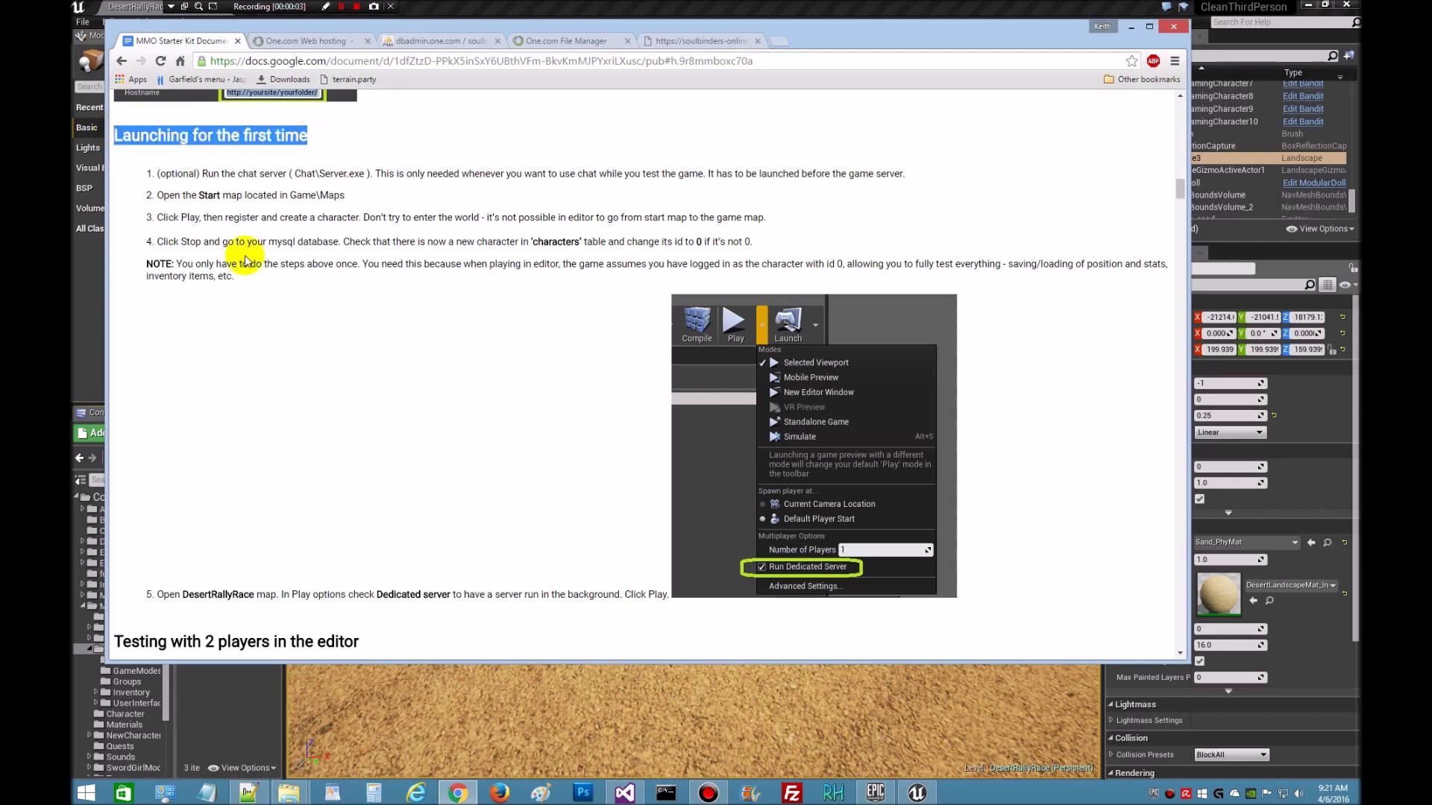
pyautogui.click(343, 369)
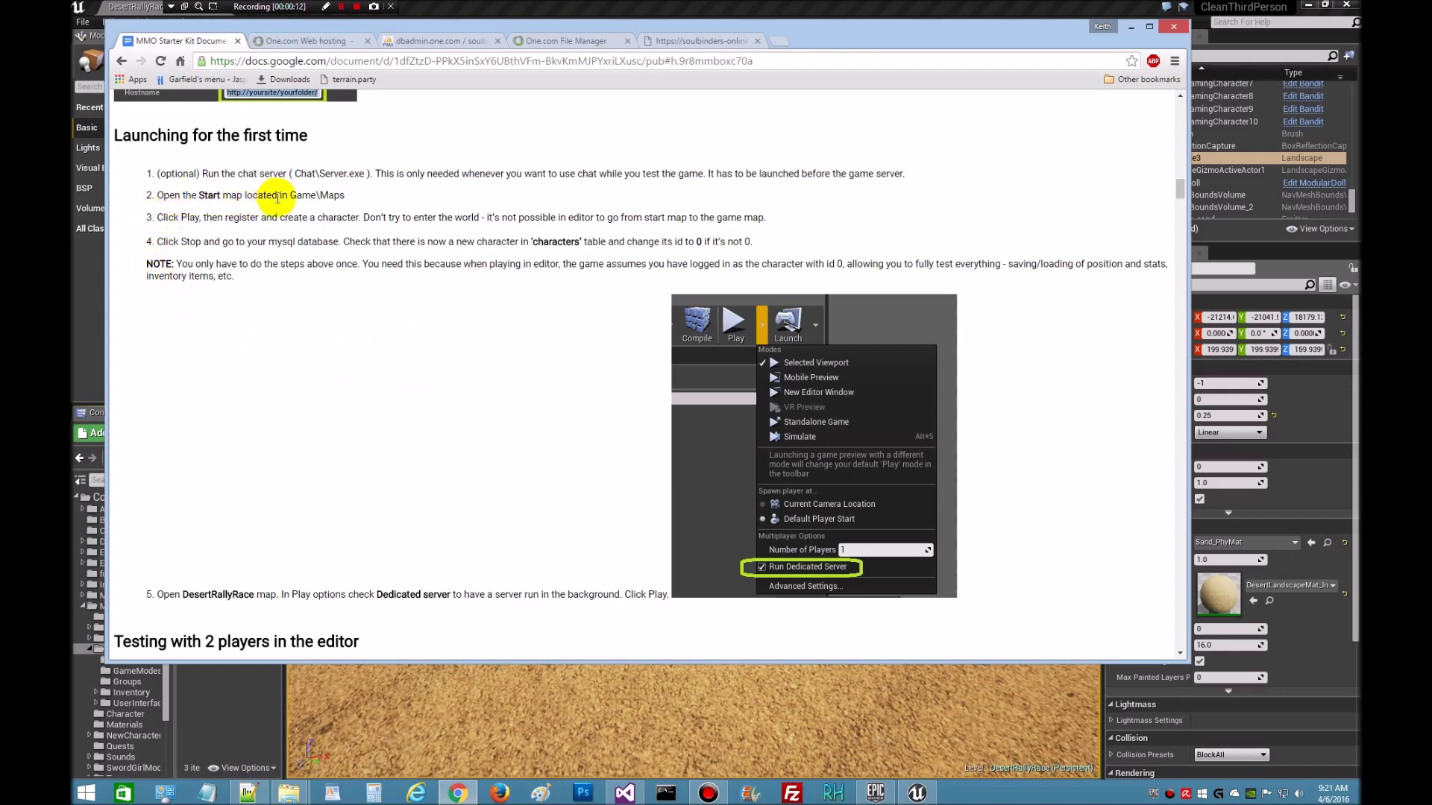
pyautogui.click(919, 794)
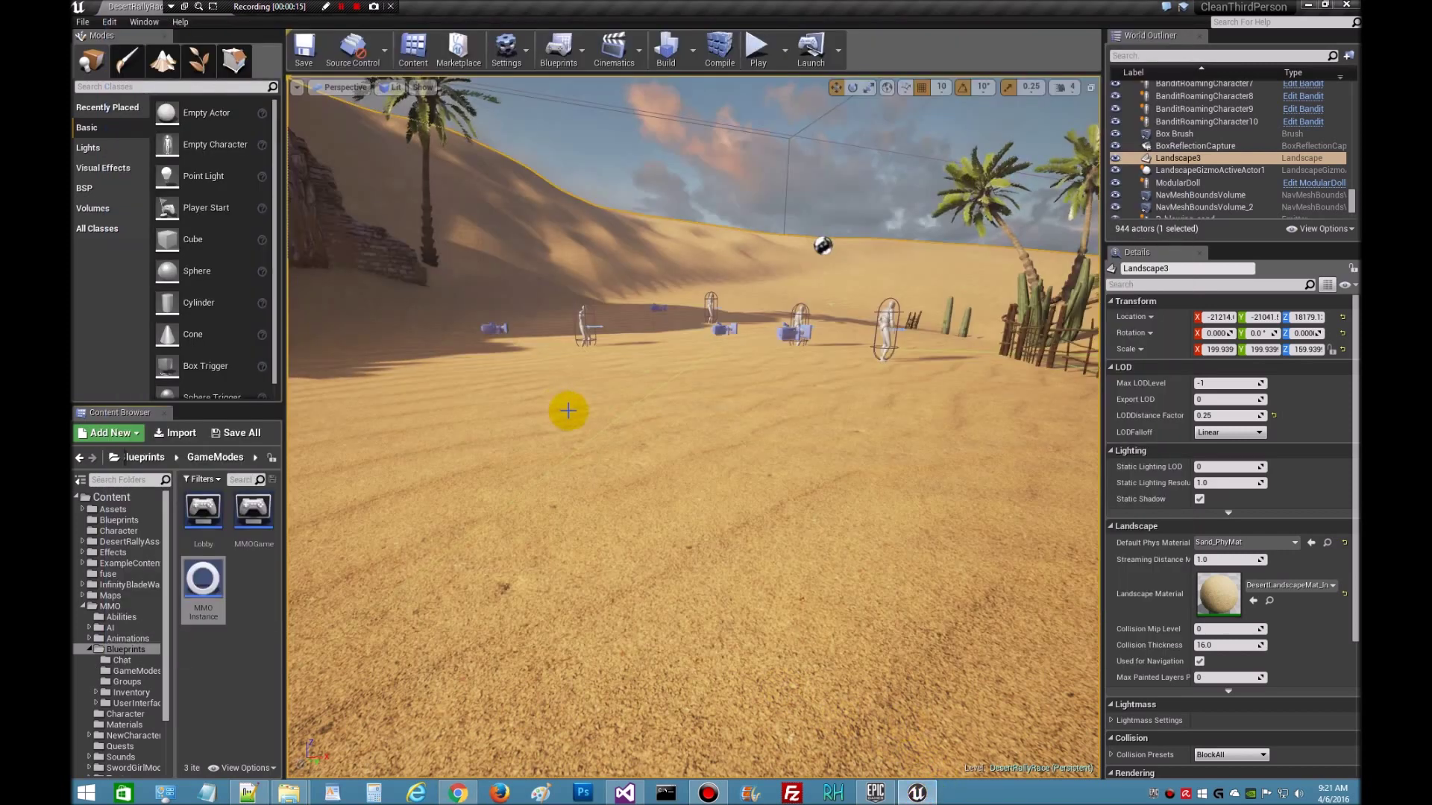
pyautogui.click(111, 595)
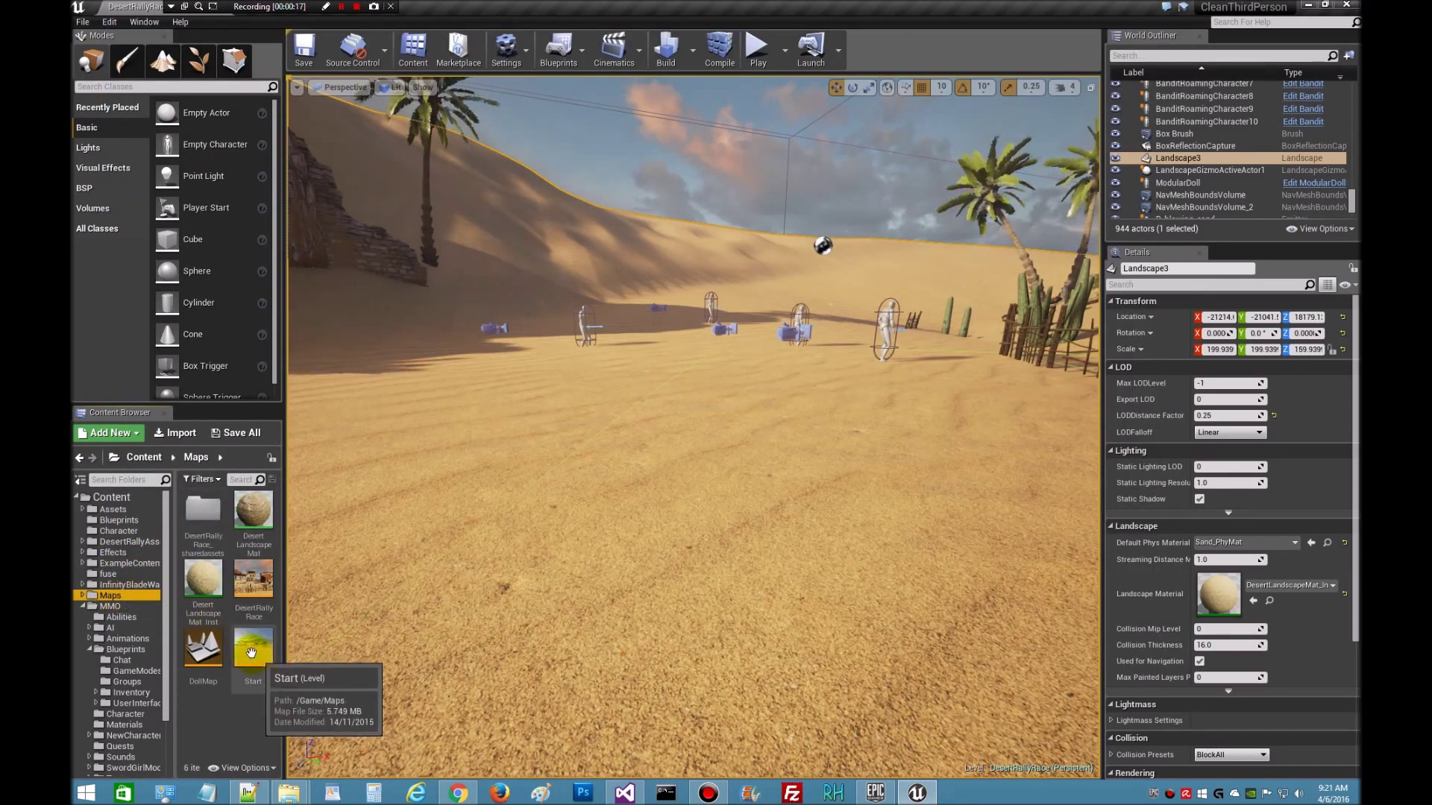
pyautogui.doubleClick(251, 653)
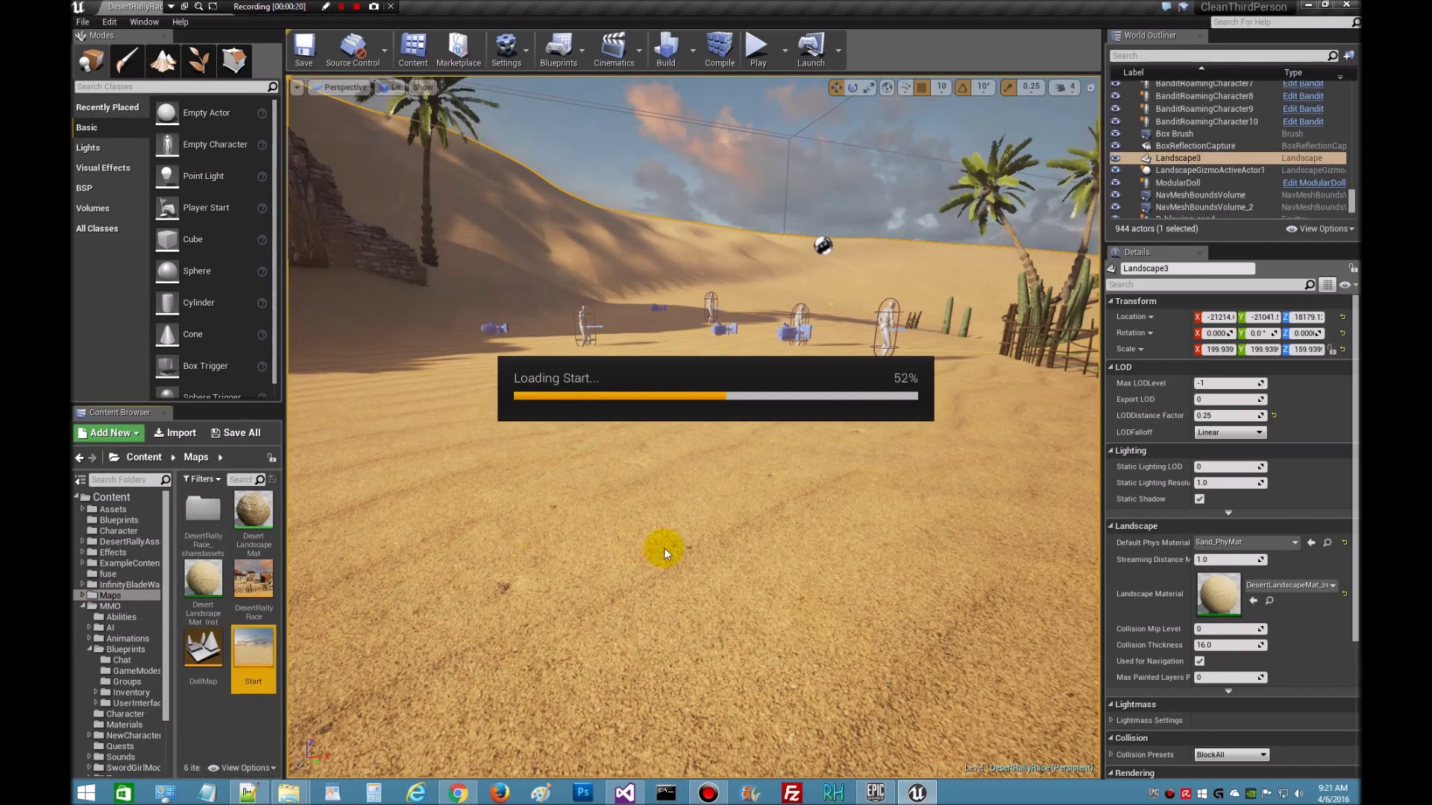
pyautogui.click(459, 793)
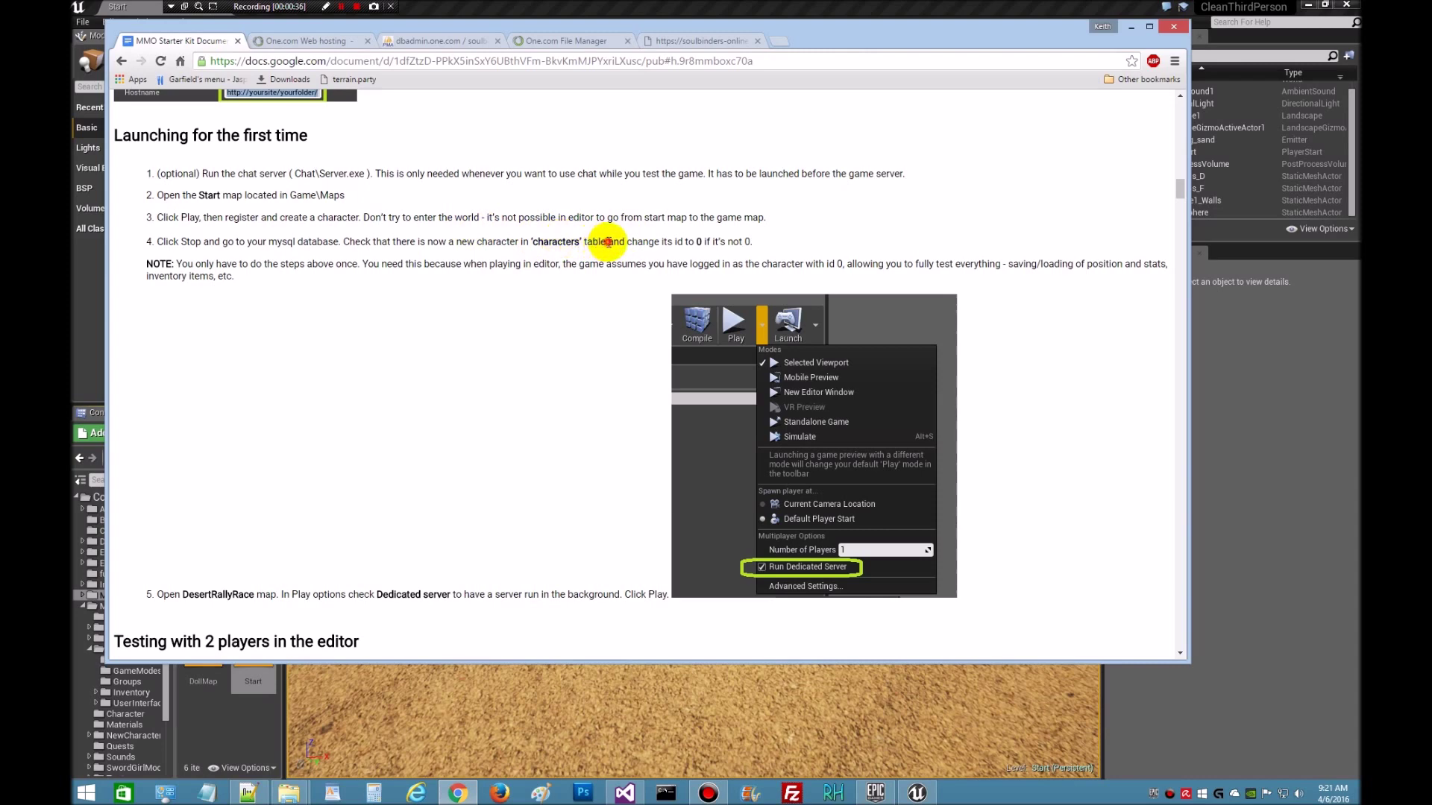
pyautogui.moveTo(609, 242); pyautogui.dragTo(529, 242)
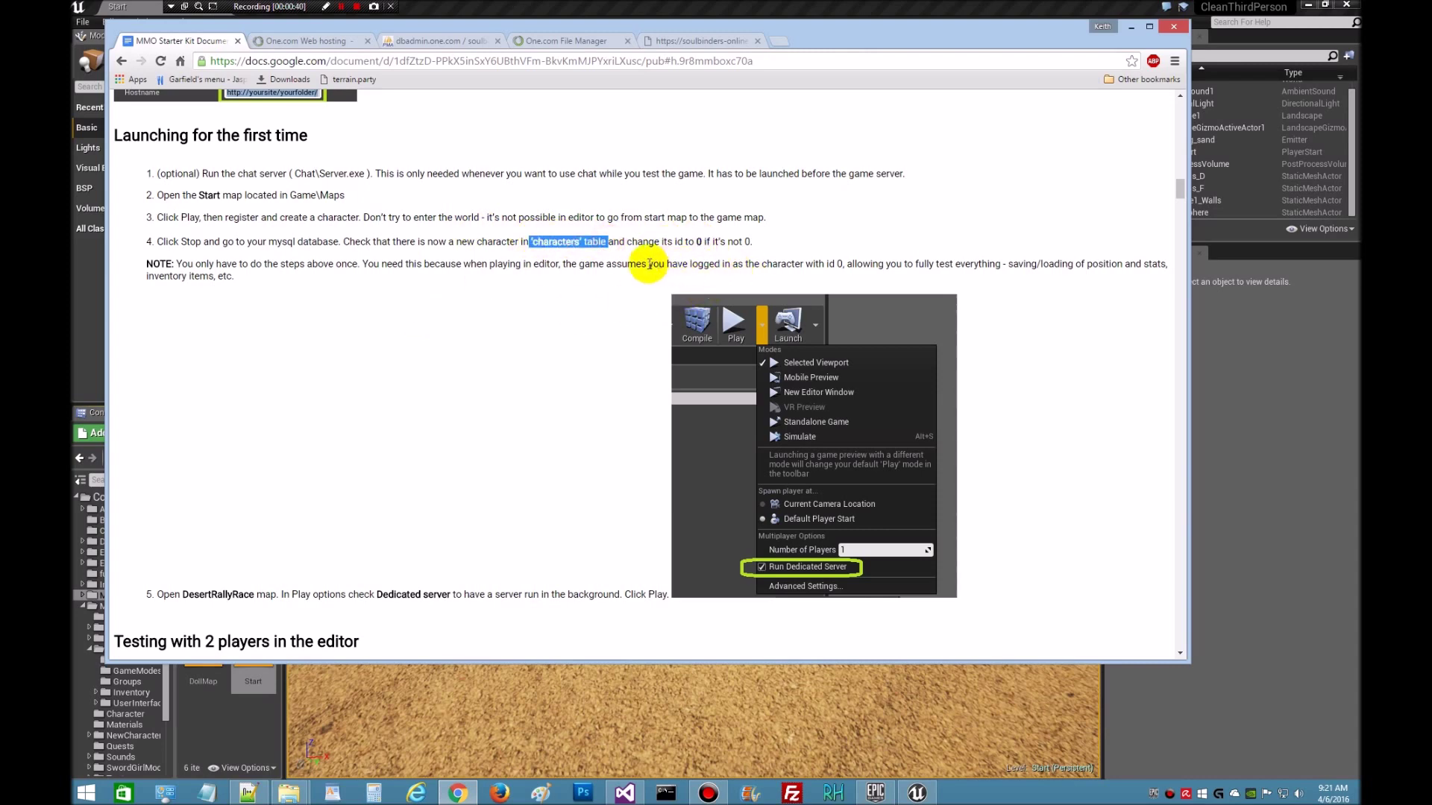
pyautogui.click(918, 793)
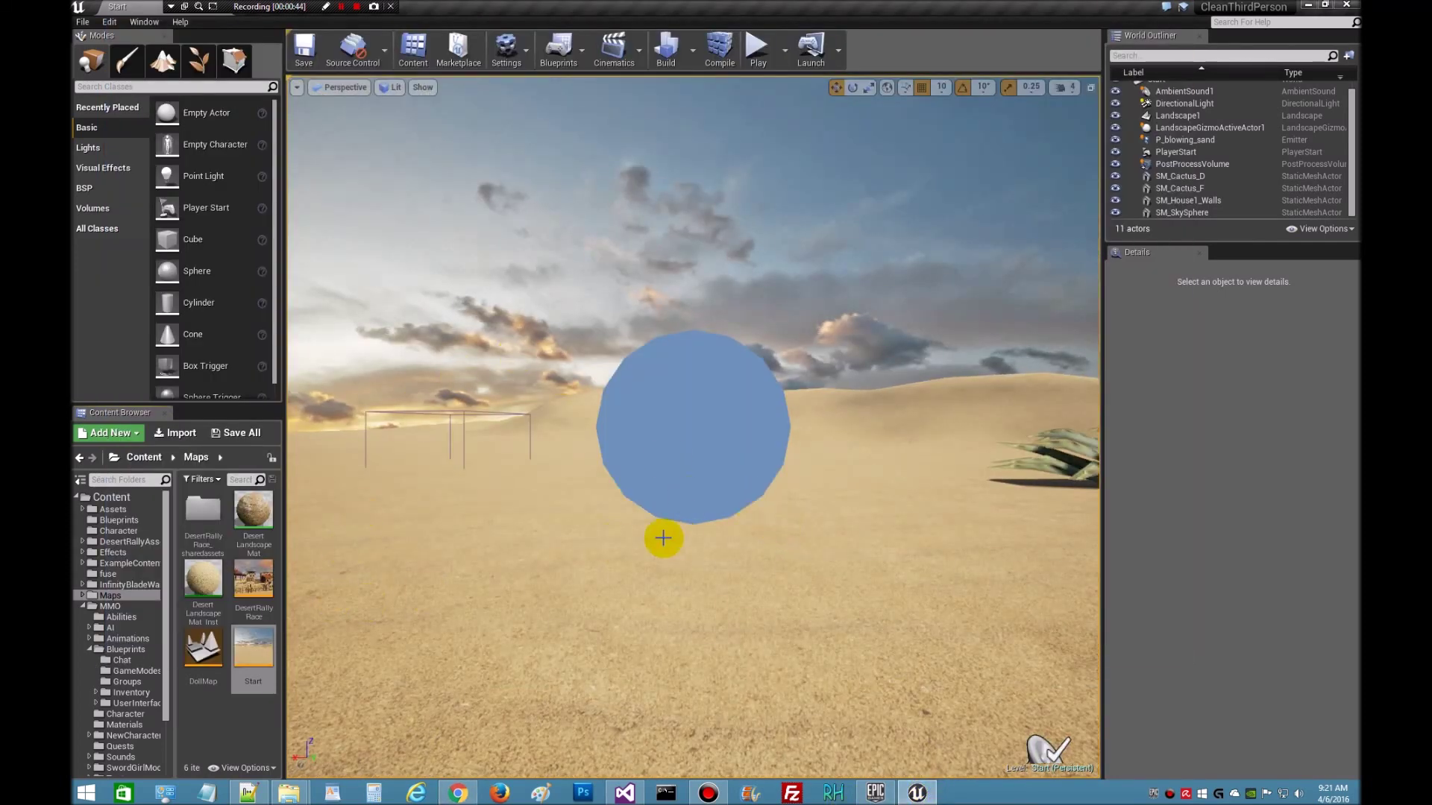
# - Check the Play dropdown's options, then launch the Start map in Play-in-Editor mode
pyautogui.click(784, 50)
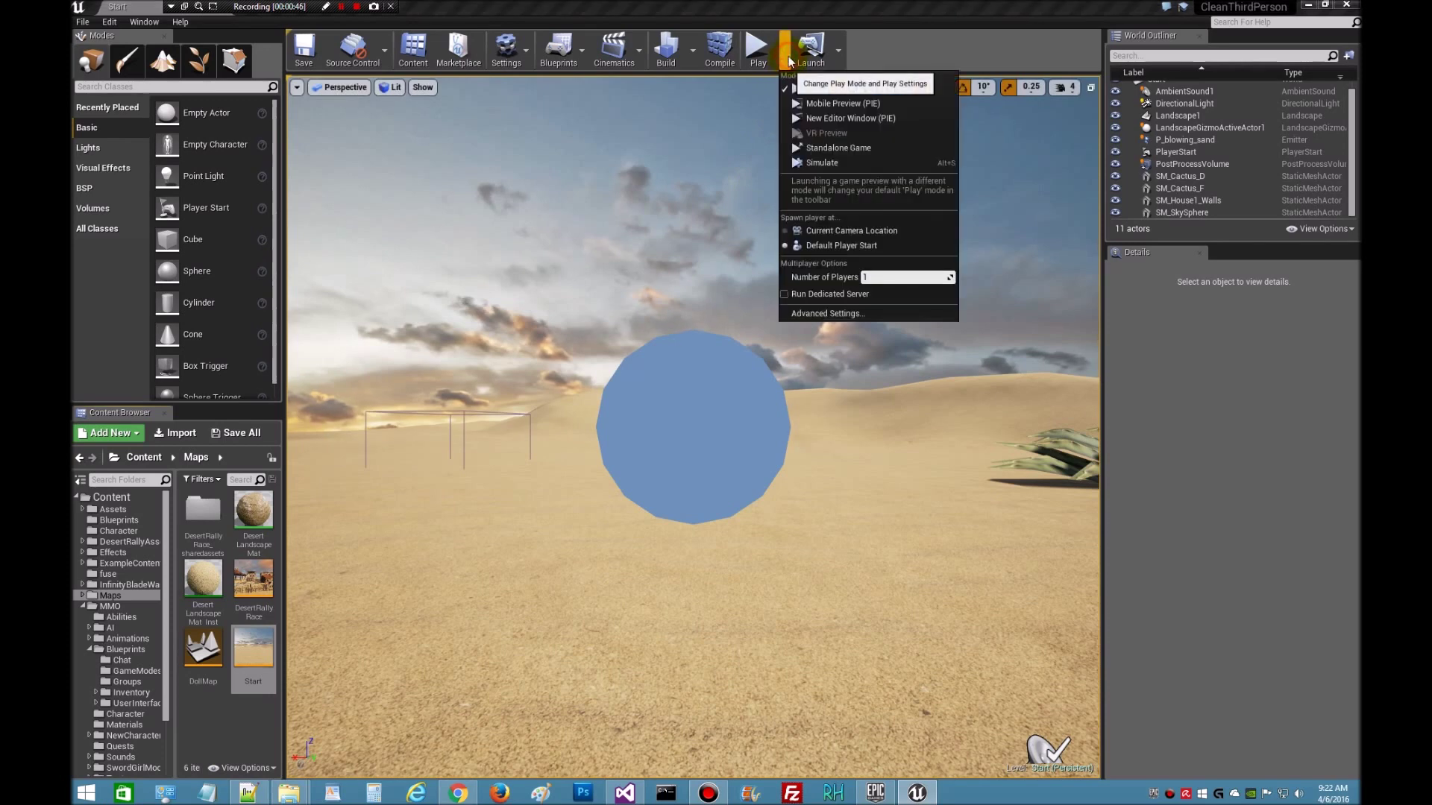
pyautogui.click(913, 52)
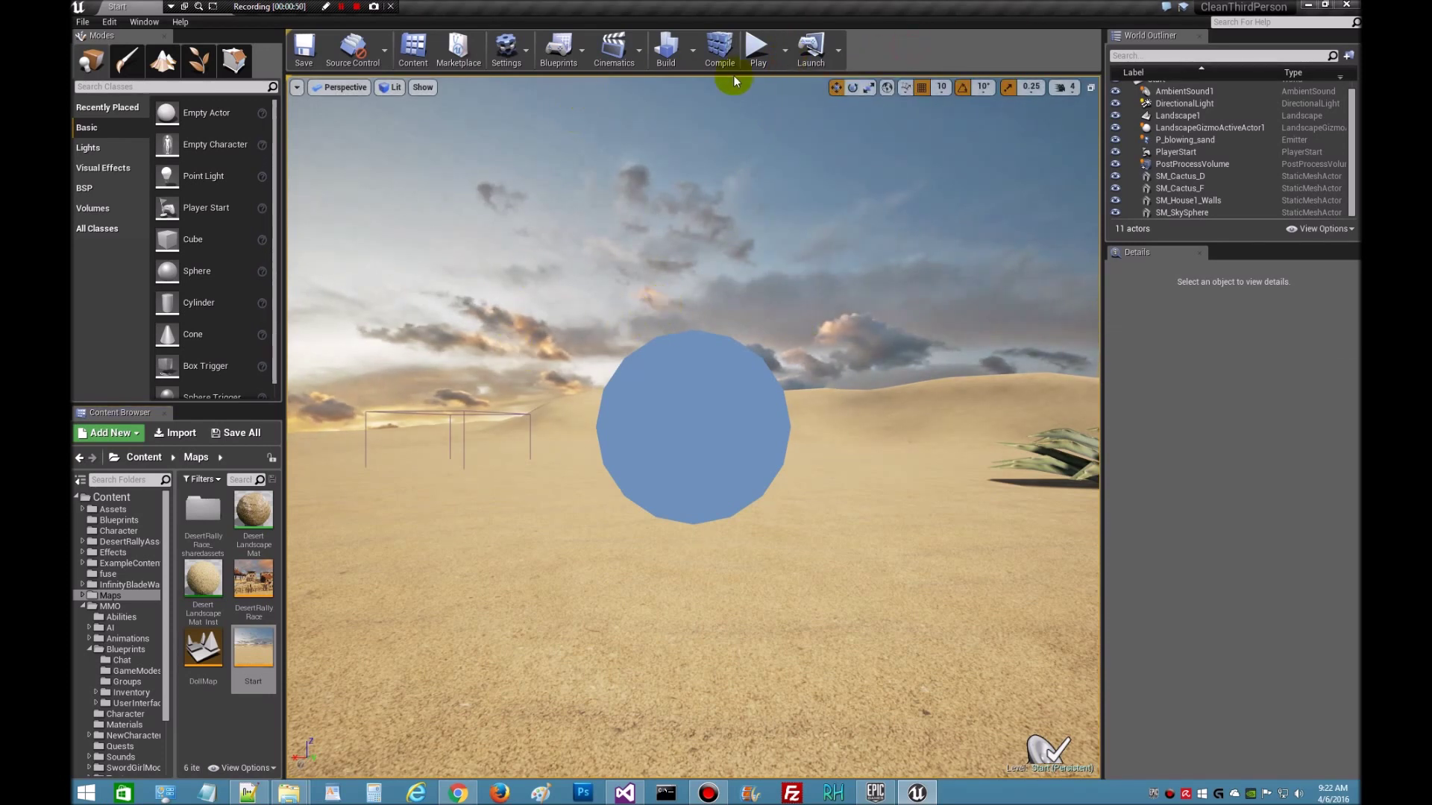
pyautogui.click(749, 57)
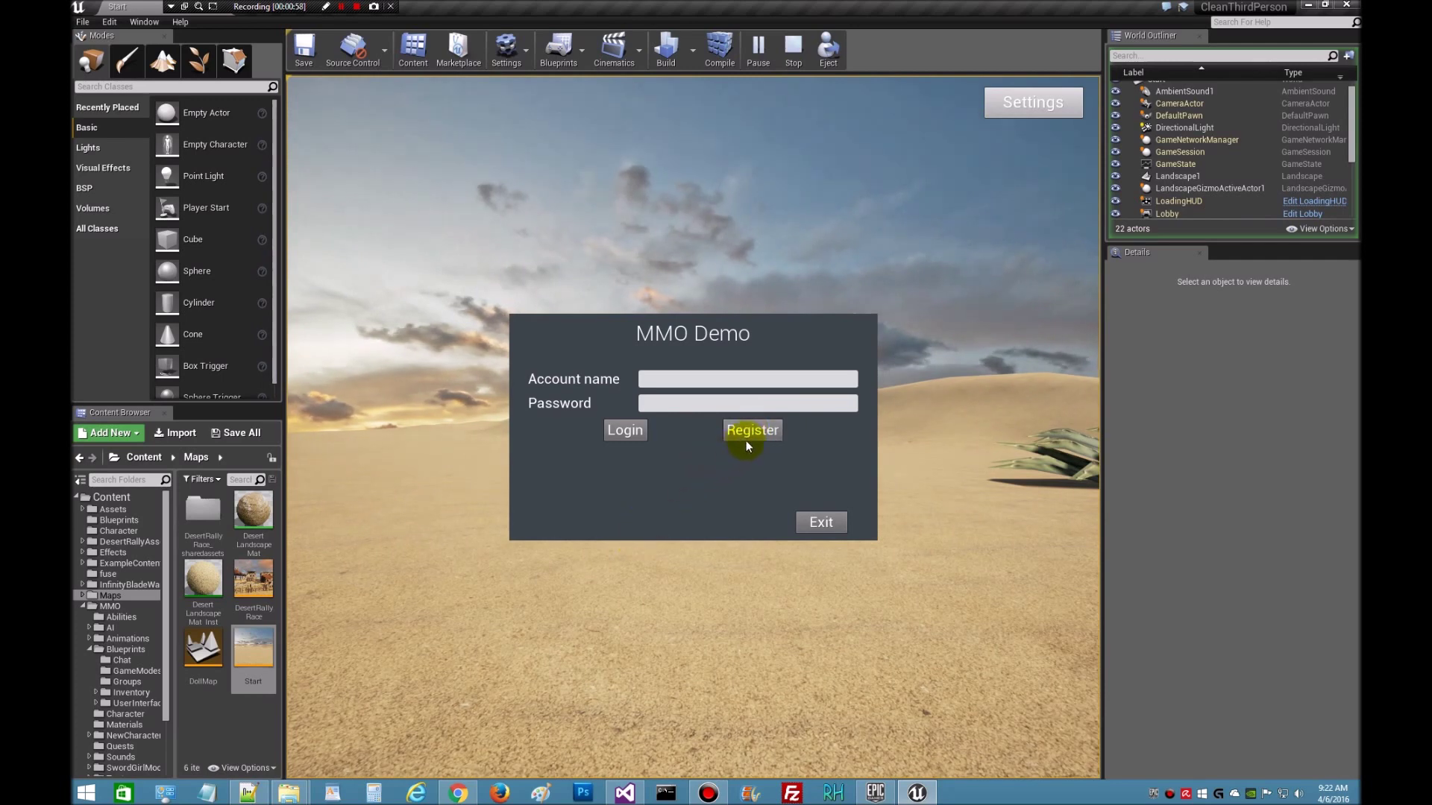
# - Open the registration form and fill in the account name, email, password and repeated password
pyautogui.click(749, 435)
pyautogui.click(670, 361)
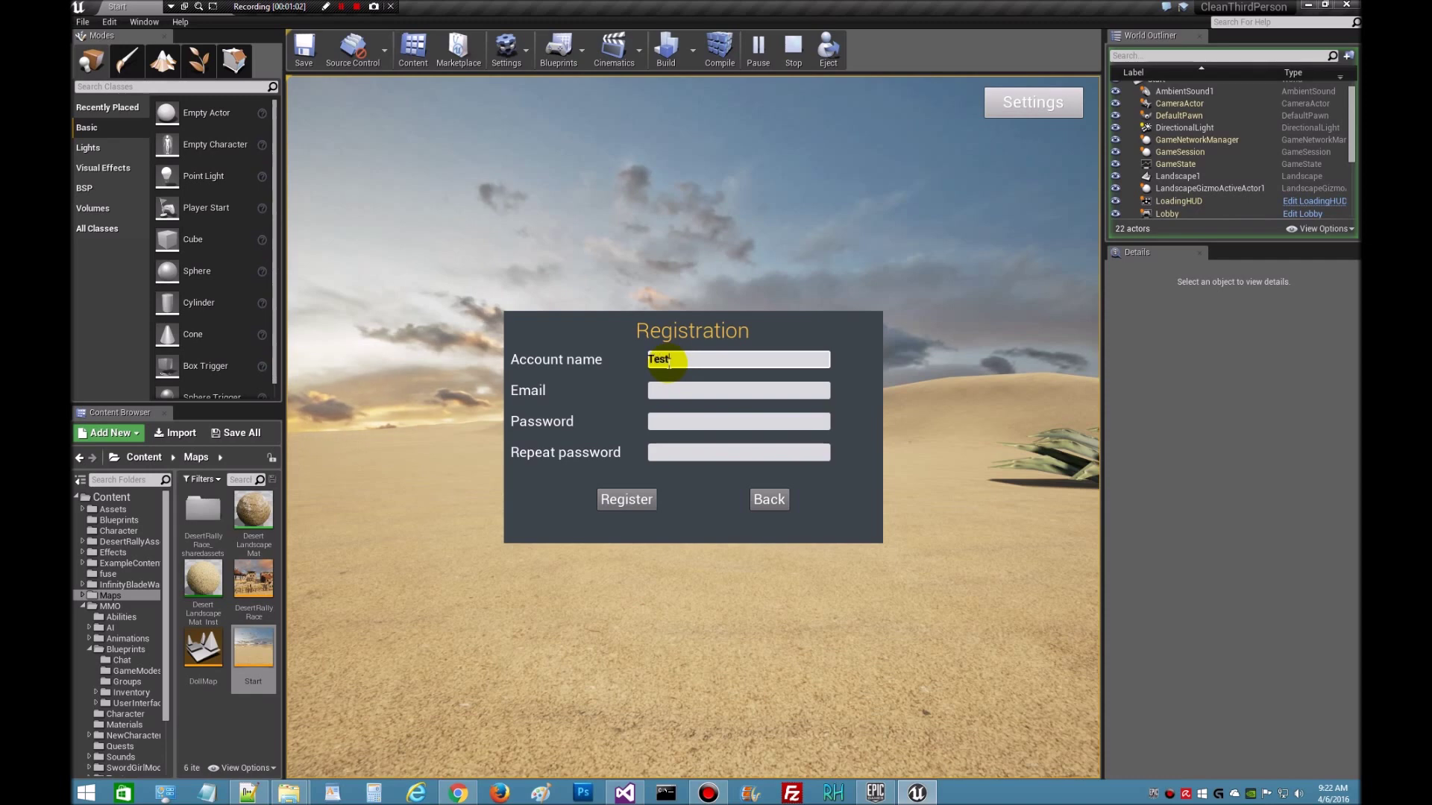
pyautogui.click(720, 391)
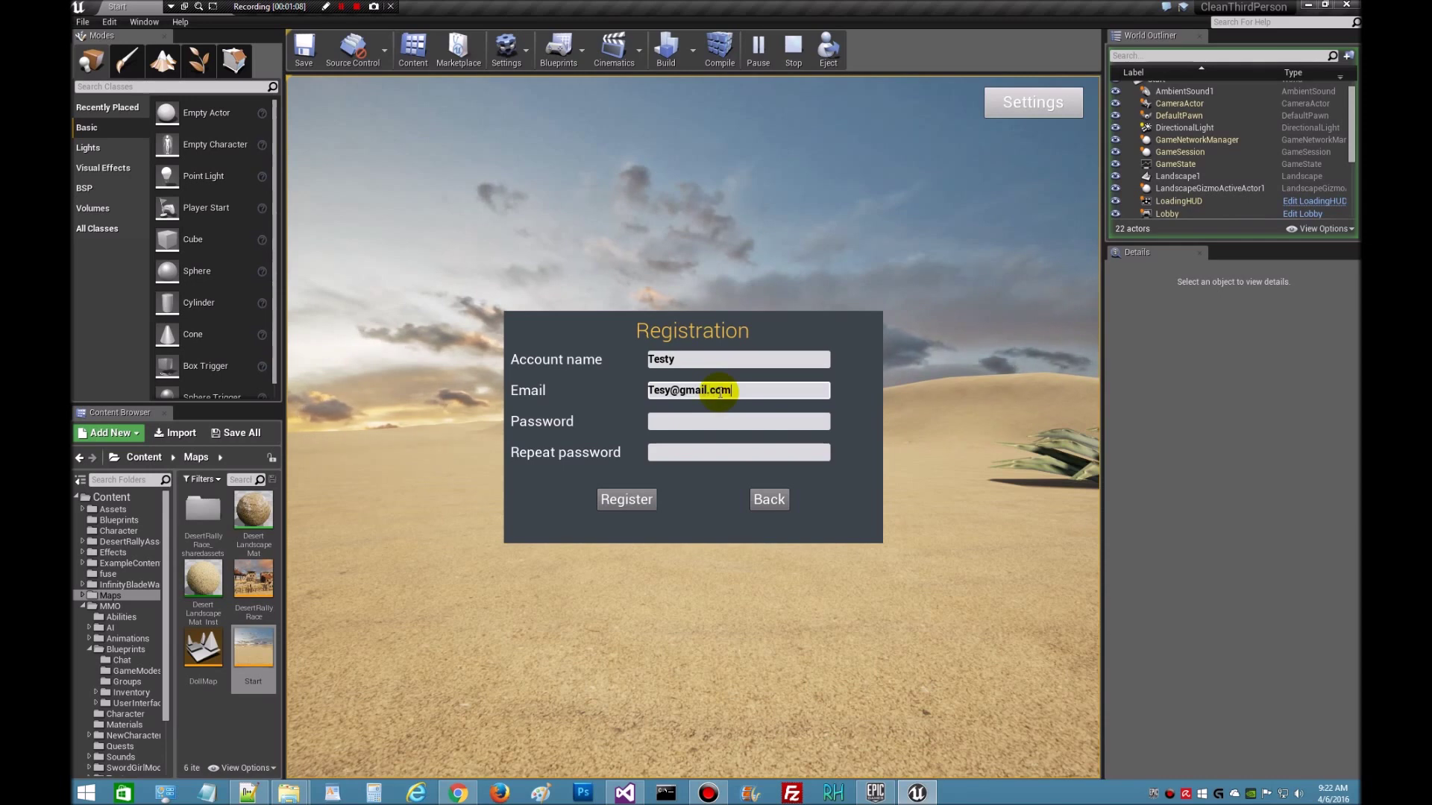
pyautogui.click(687, 420)
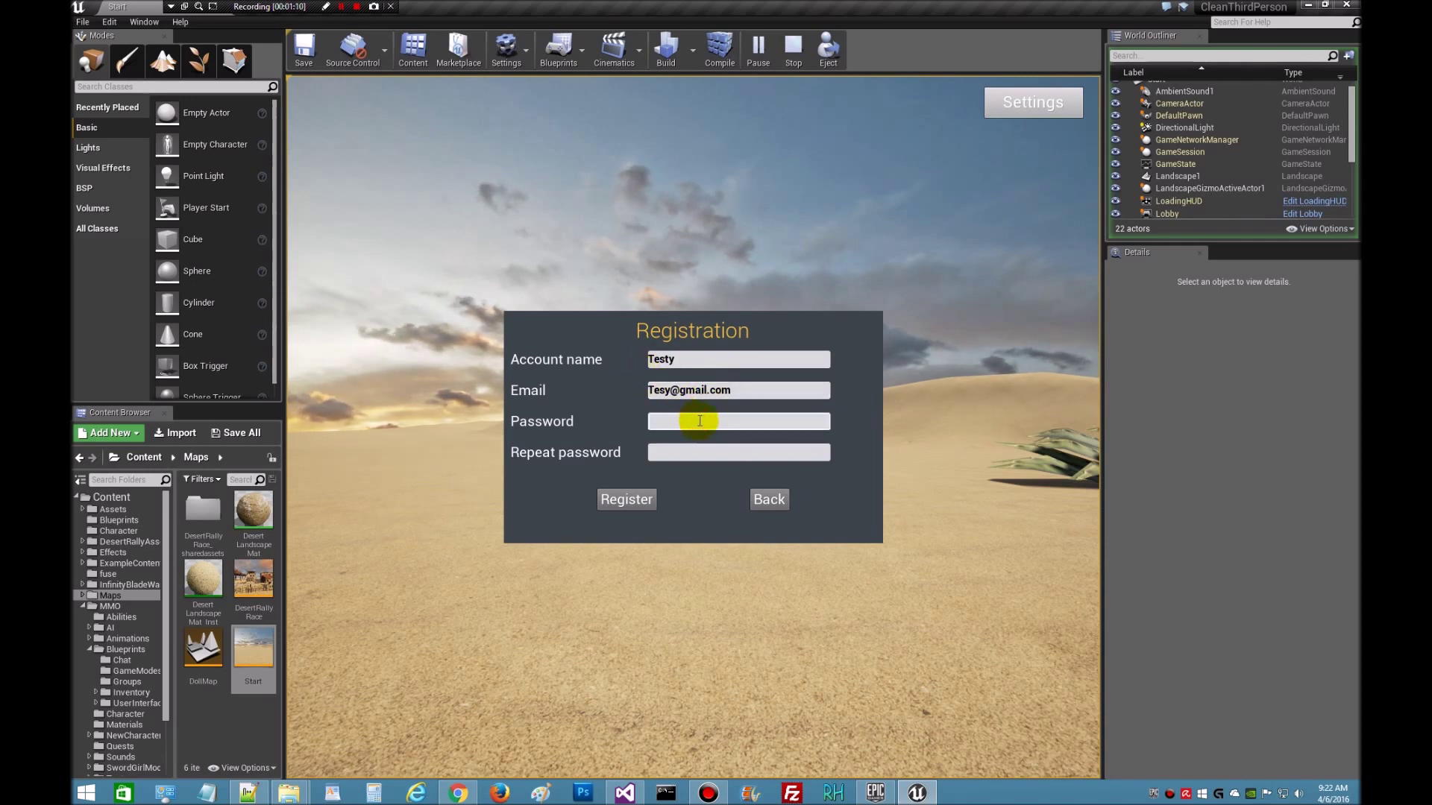
pyautogui.write('12345678')
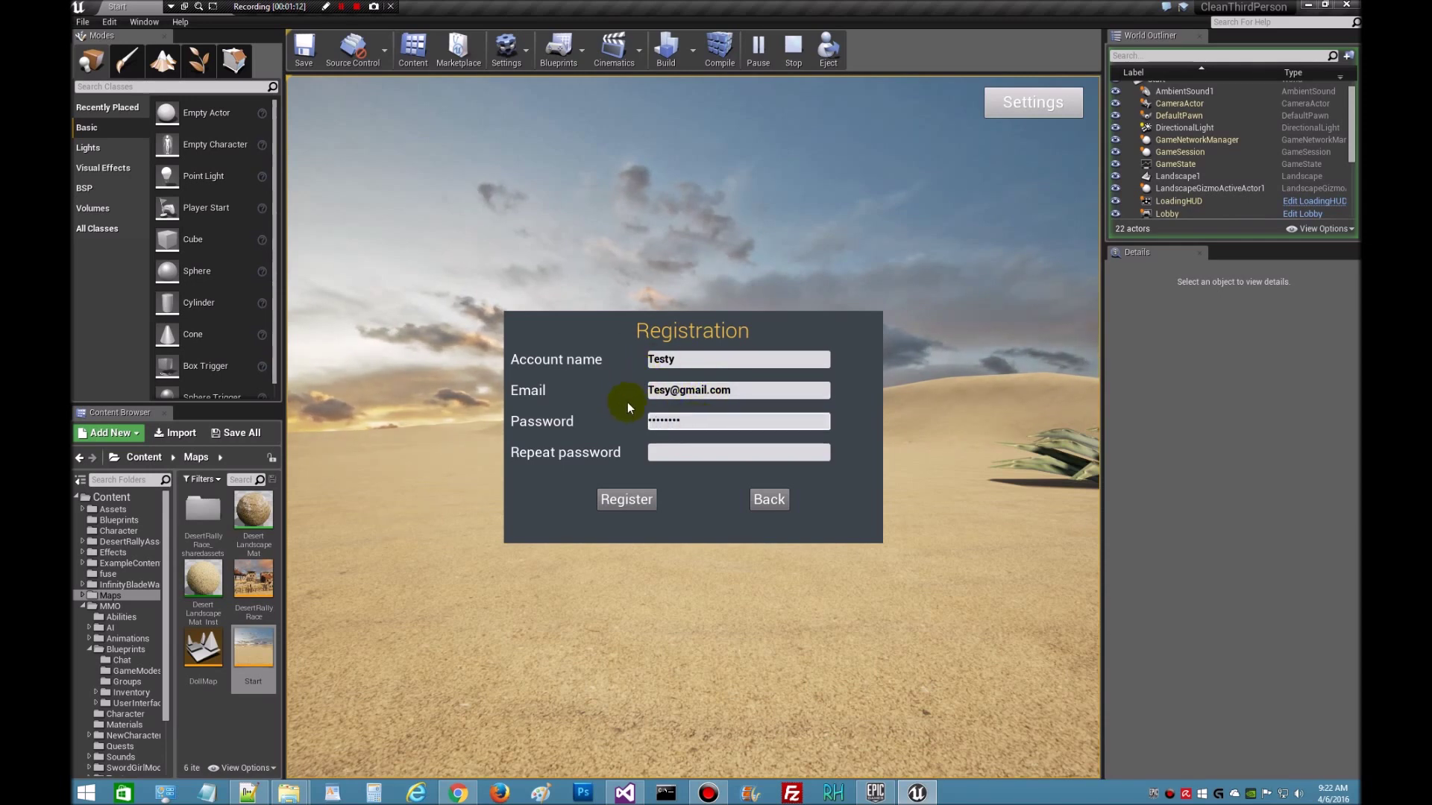
pyautogui.click(662, 450)
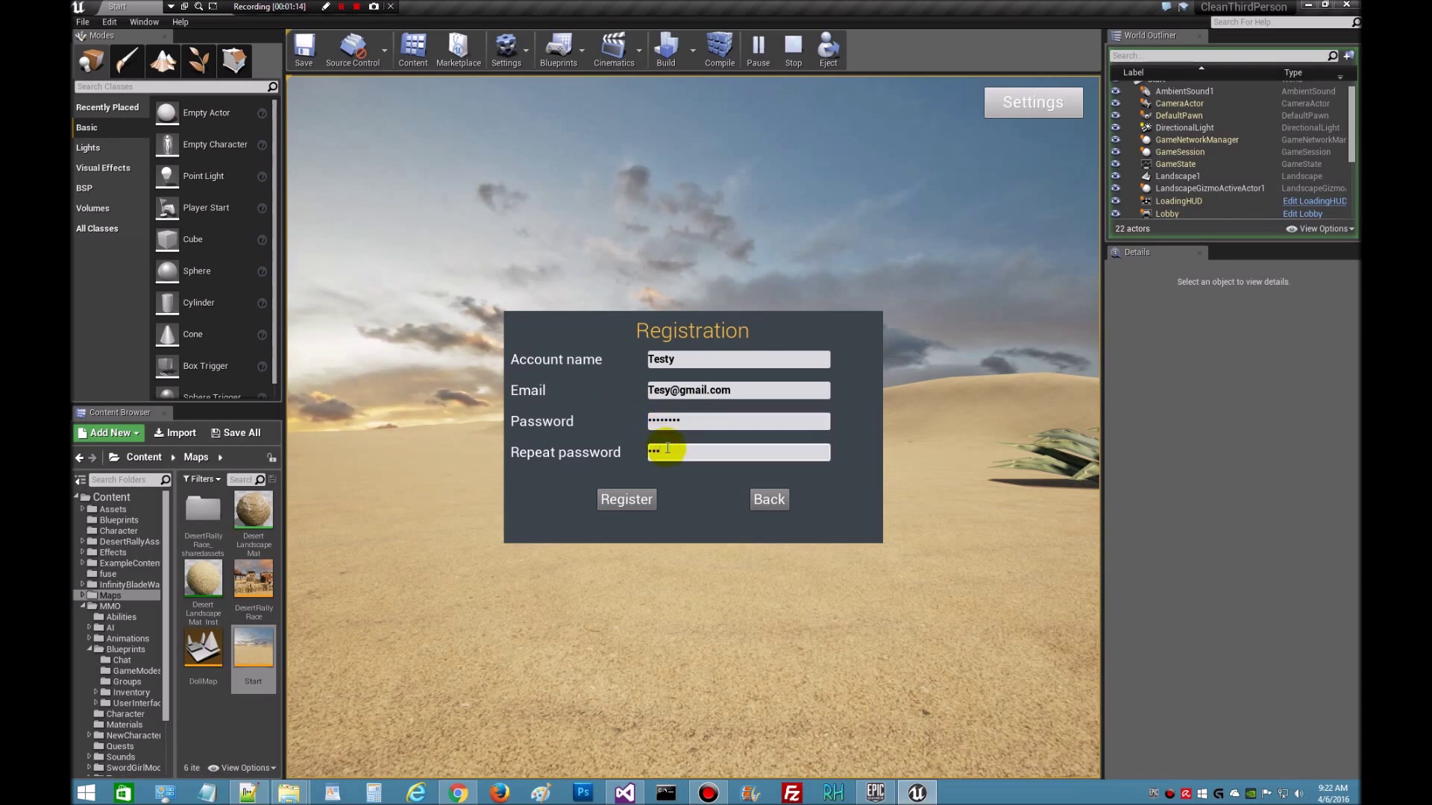
pyautogui.write('12345678')
# - Submit the registration, then bring up mmoconnection.php in Notepad++
pyautogui.click(627, 498)
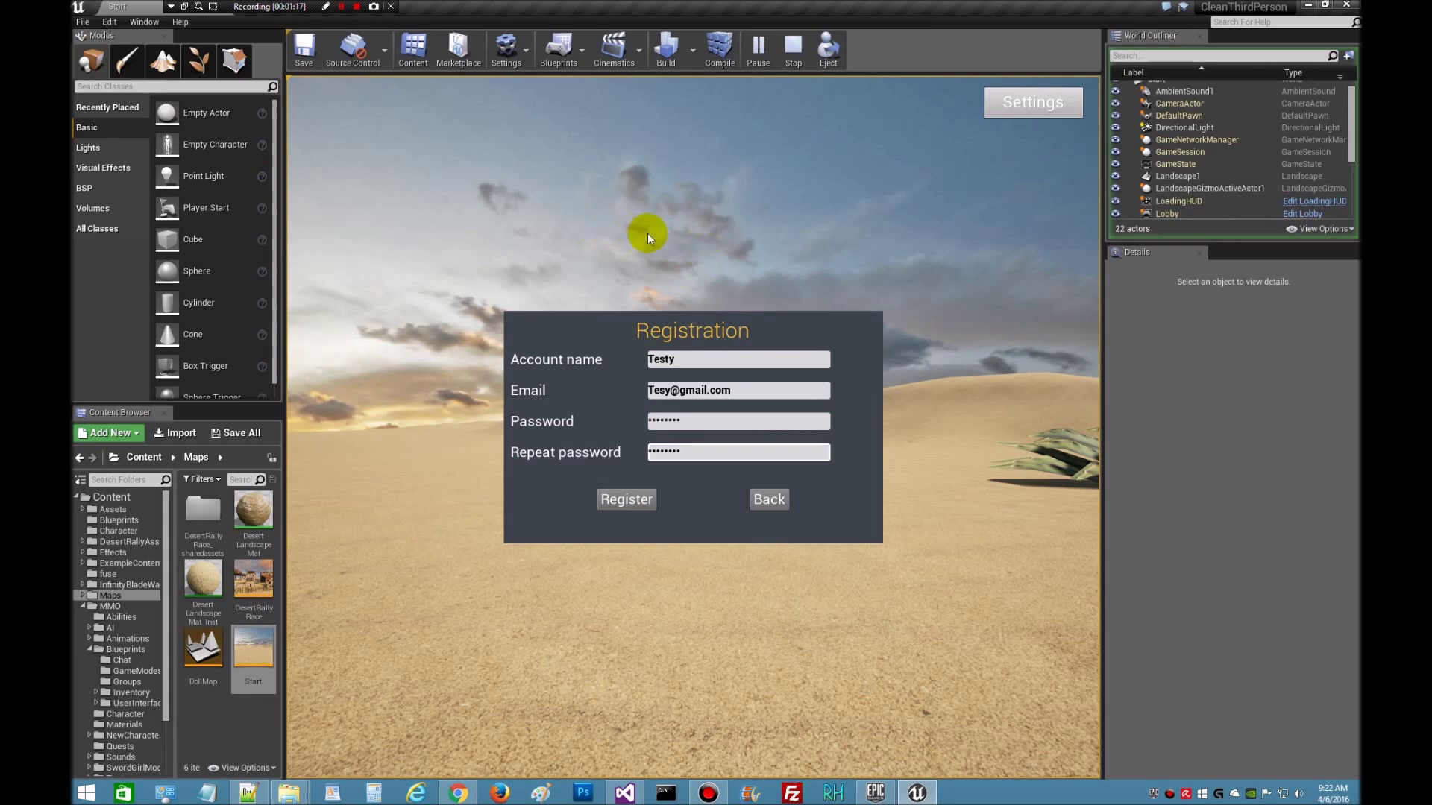
pyautogui.click(621, 501)
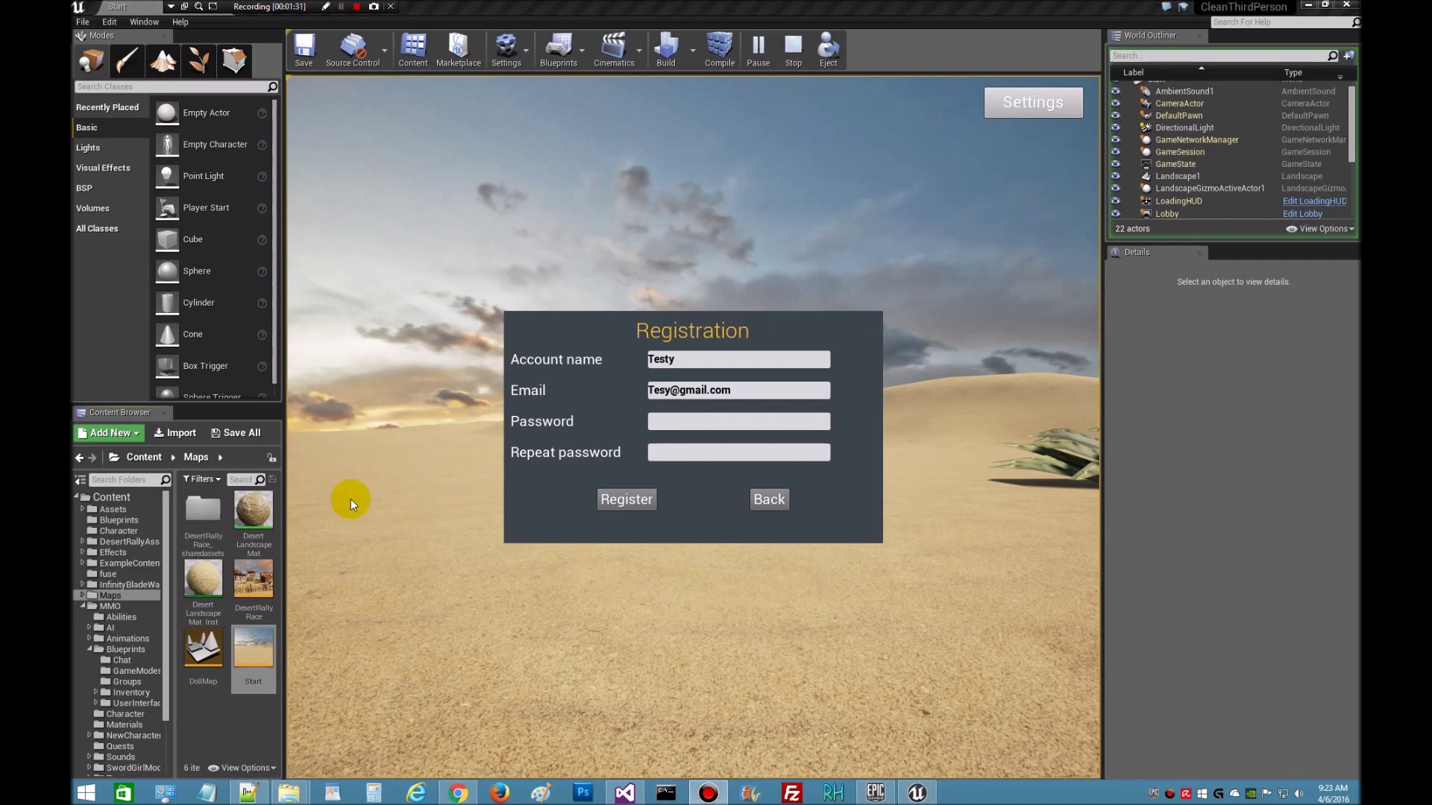
pyautogui.click(248, 789)
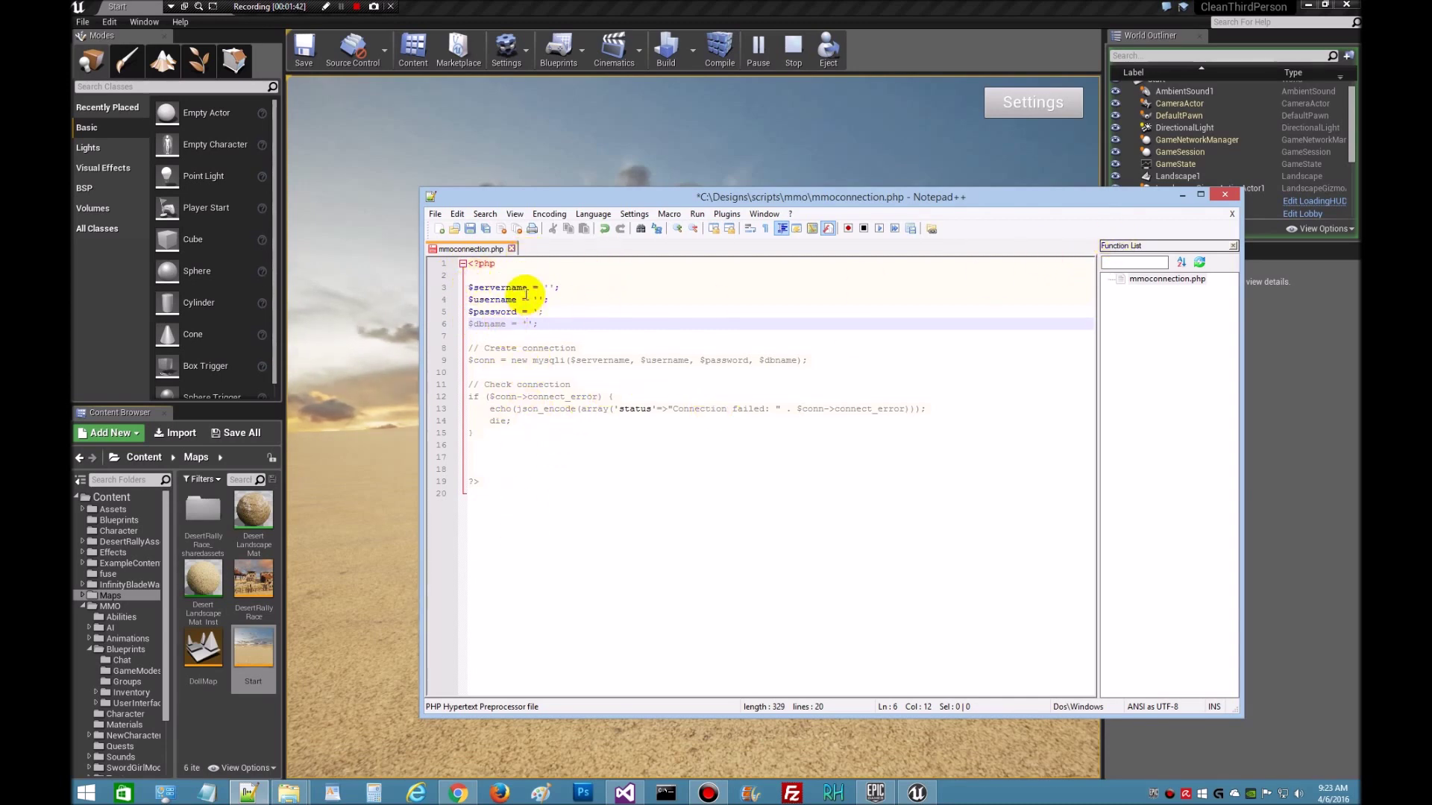
pyautogui.click(1183, 195)
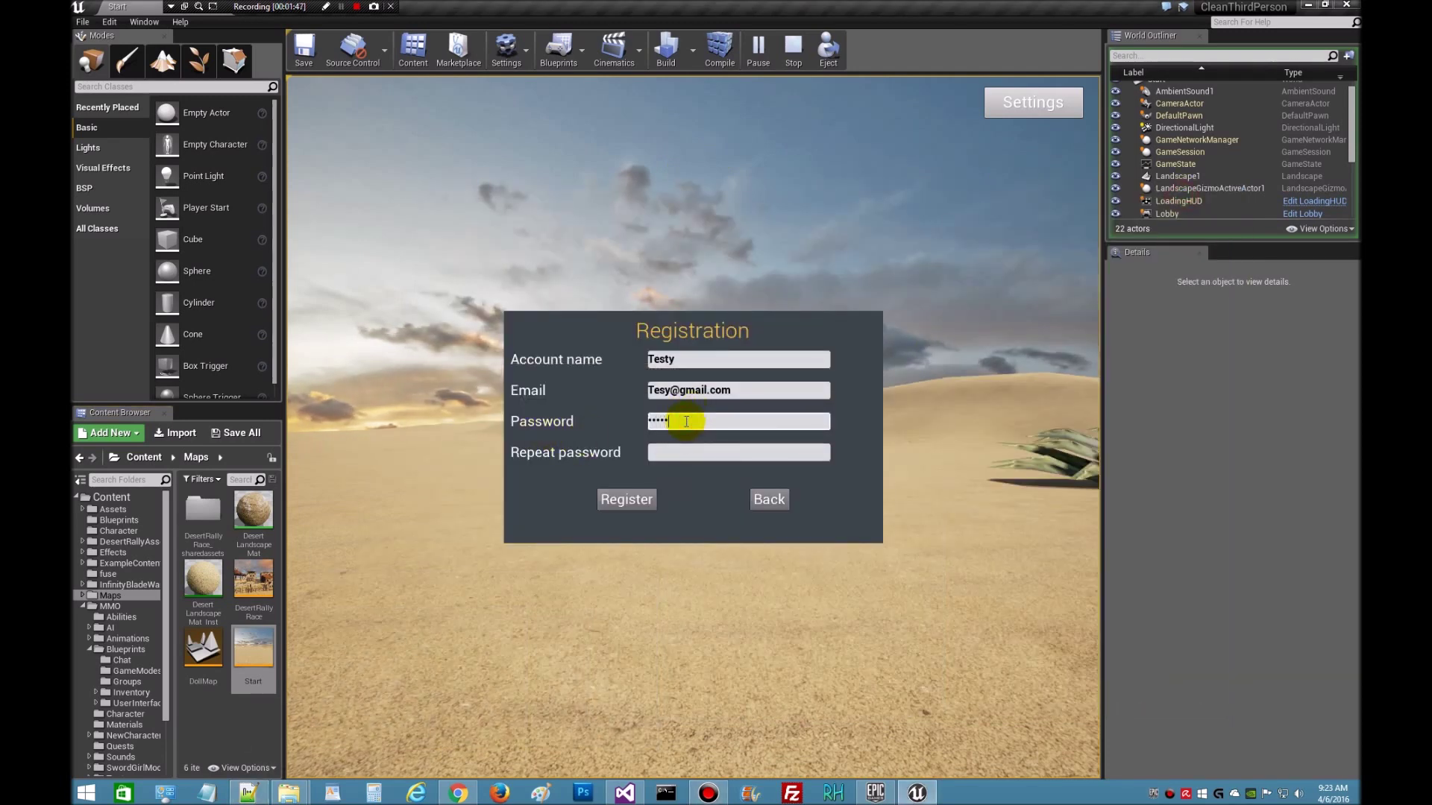
# - Re-enter the repeat password and submit the registration again
pyautogui.click(678, 454)
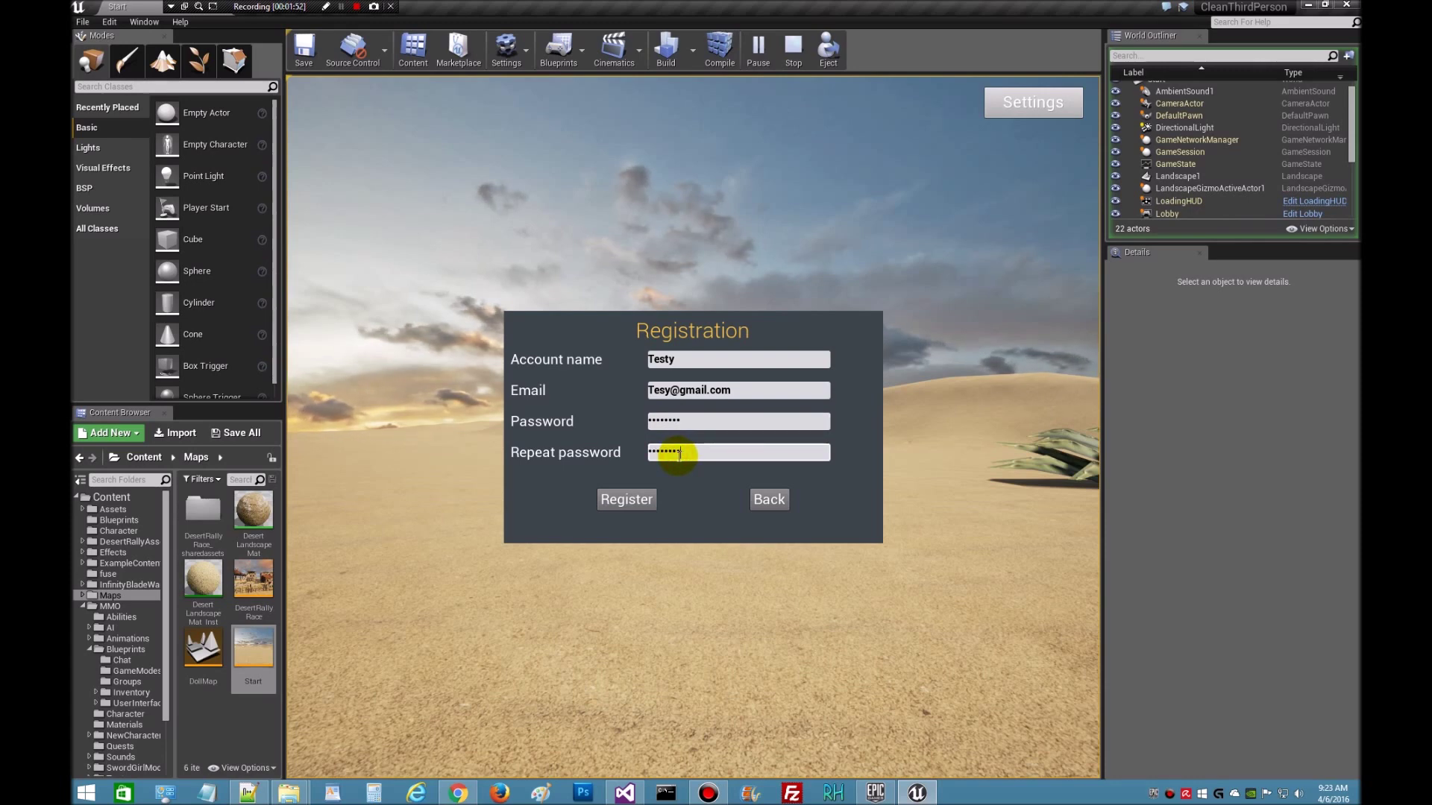
pyautogui.click(617, 503)
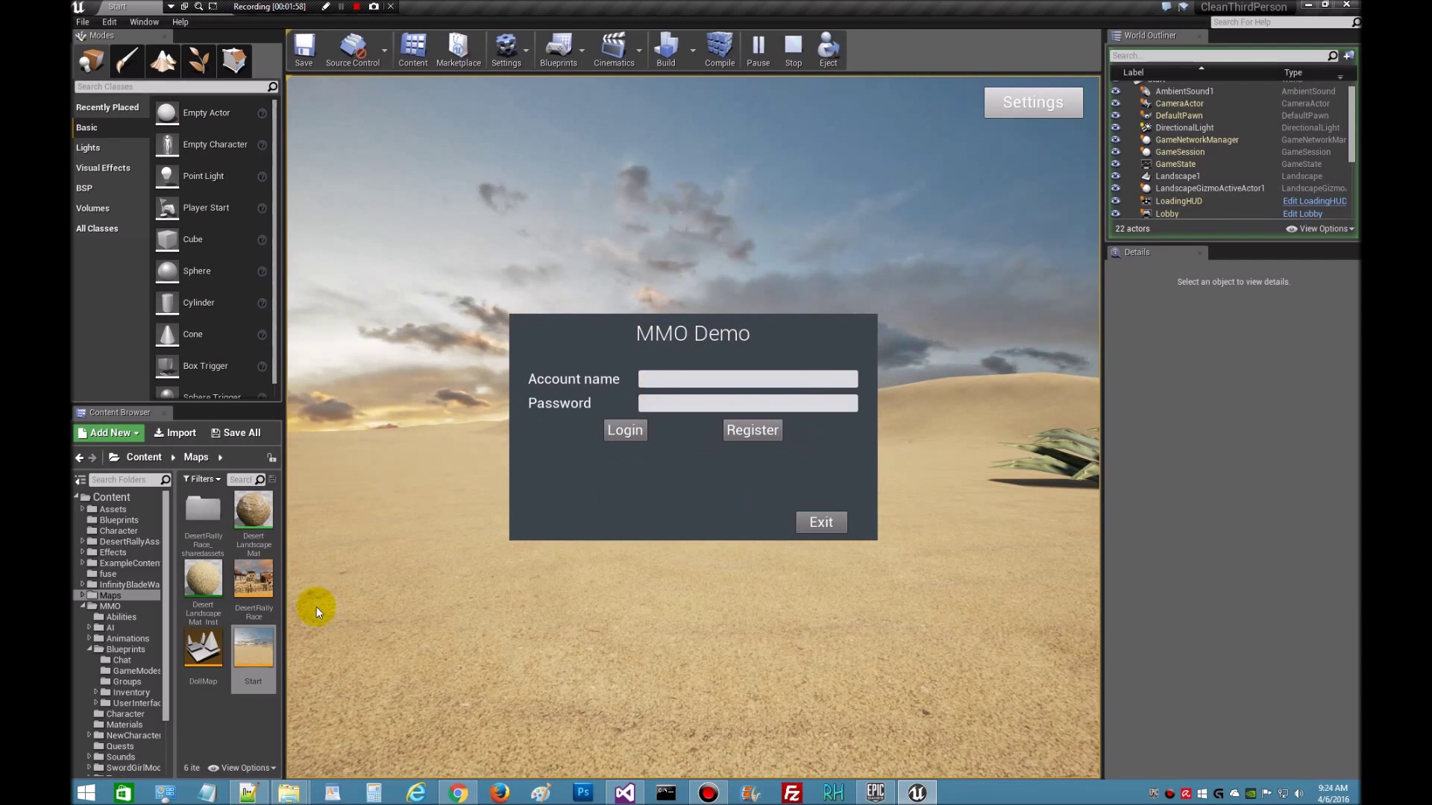
# - Check the dbadmin users table for the single new account, then return to the running game
pyautogui.click(458, 792)
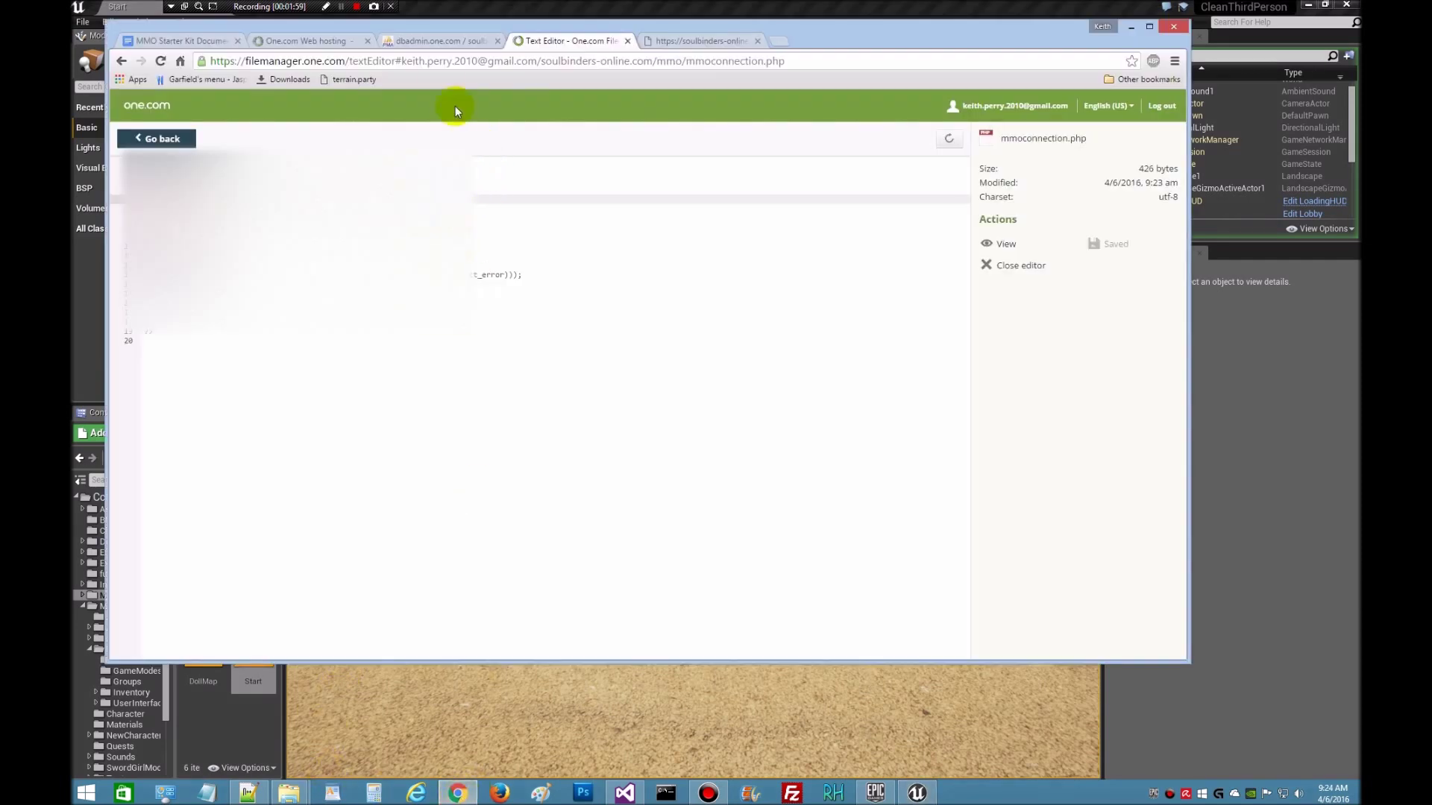
pyautogui.click(441, 42)
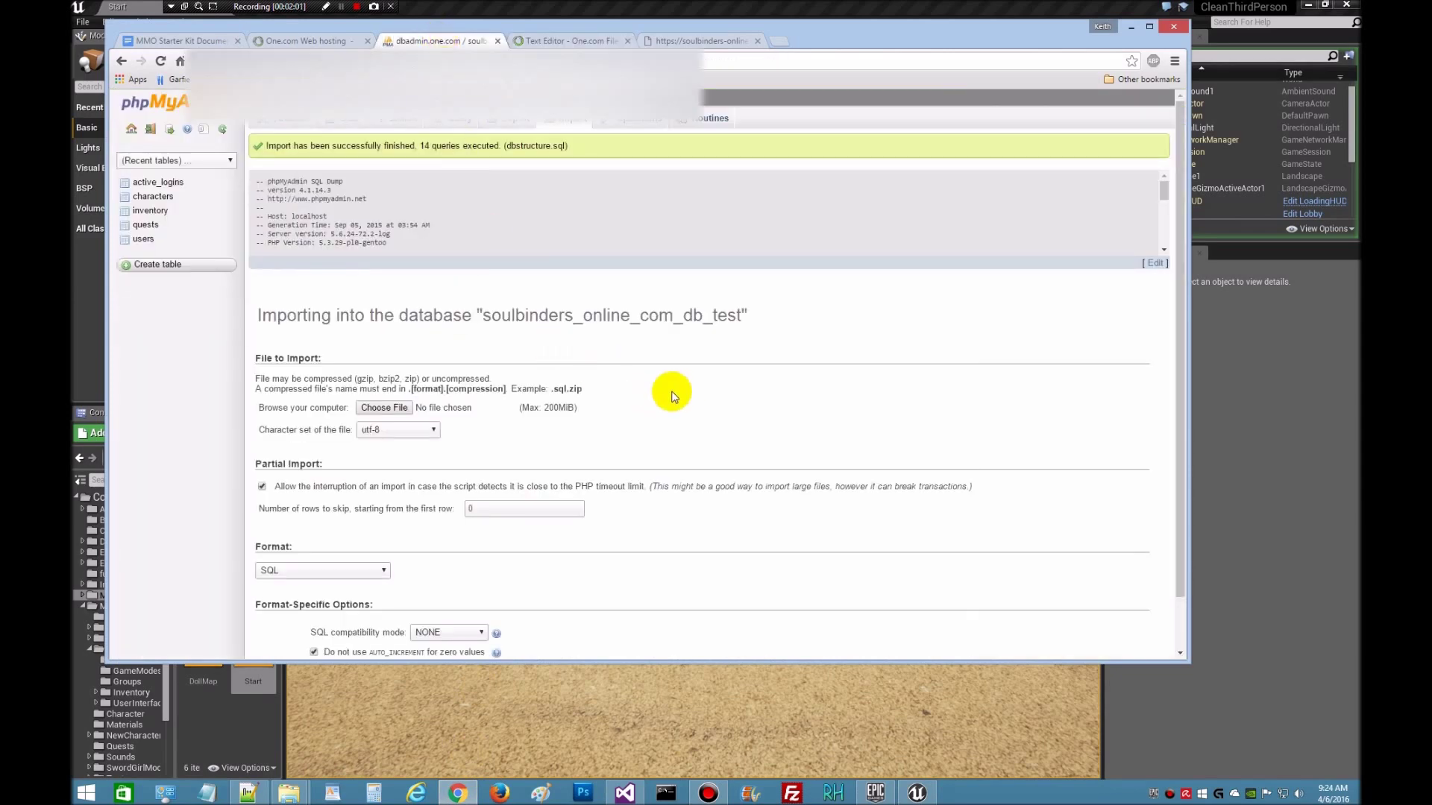
pyautogui.click(143, 240)
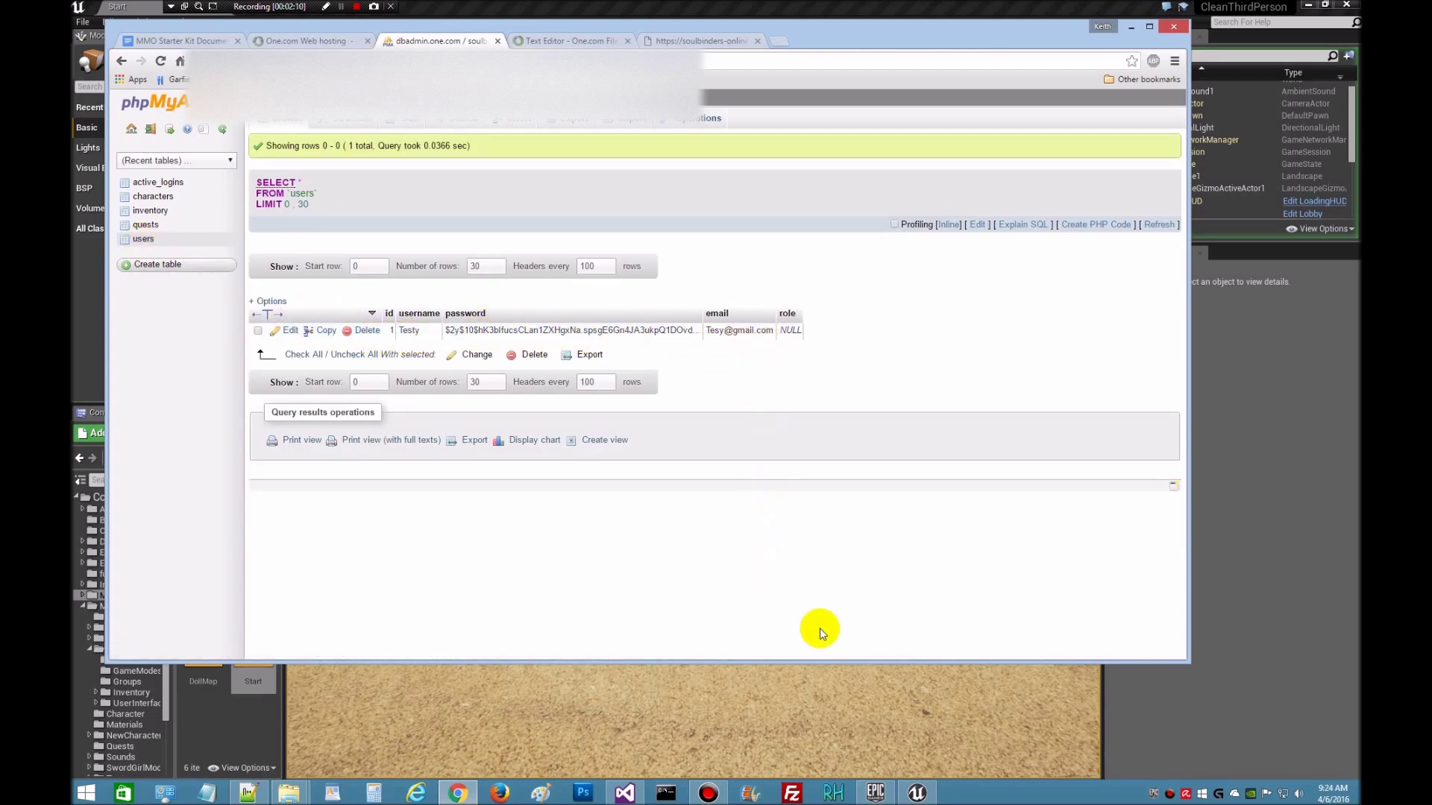
pyautogui.click(917, 794)
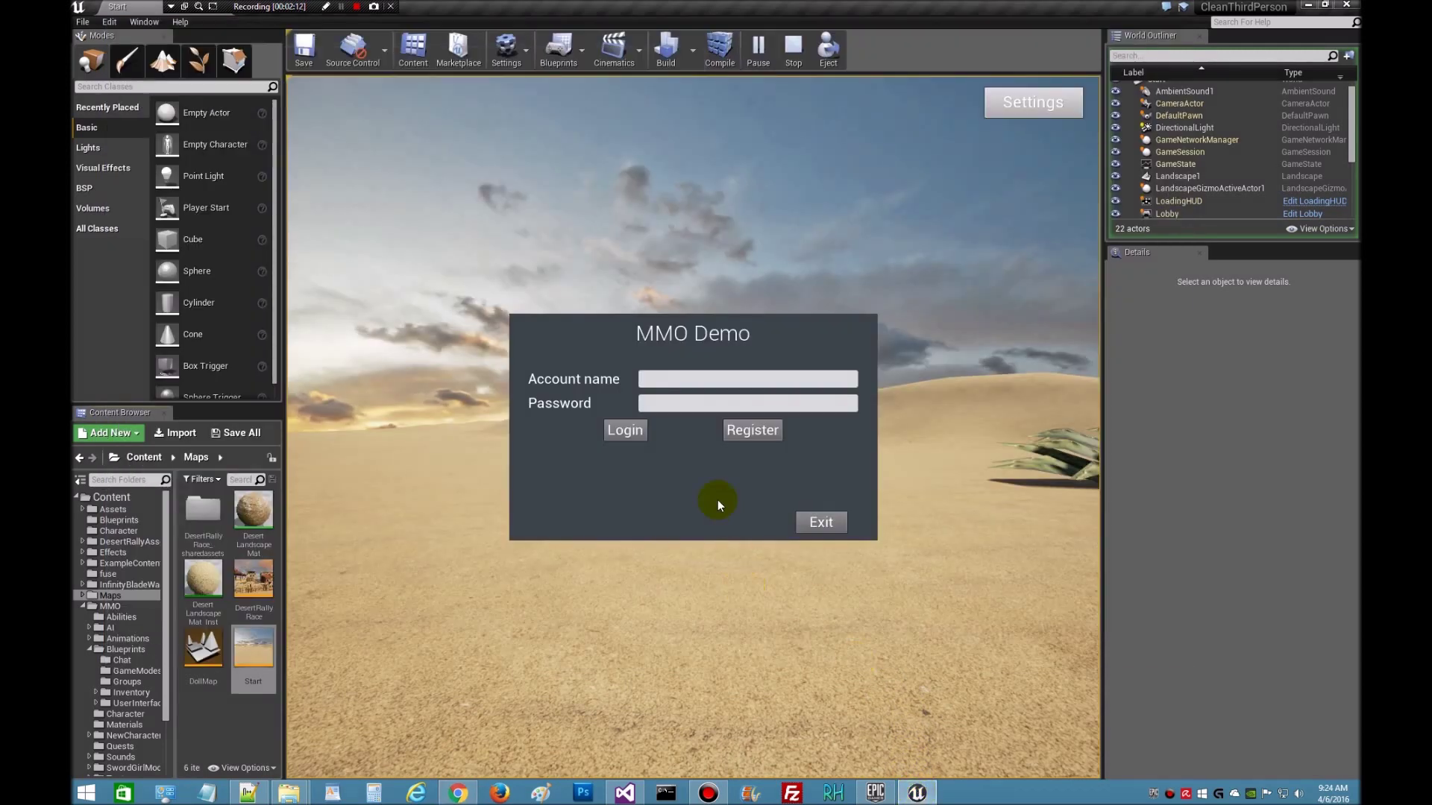
# - Log into the MMO Demo with the test account's credentials and begin creating a character
pyautogui.click(647, 379)
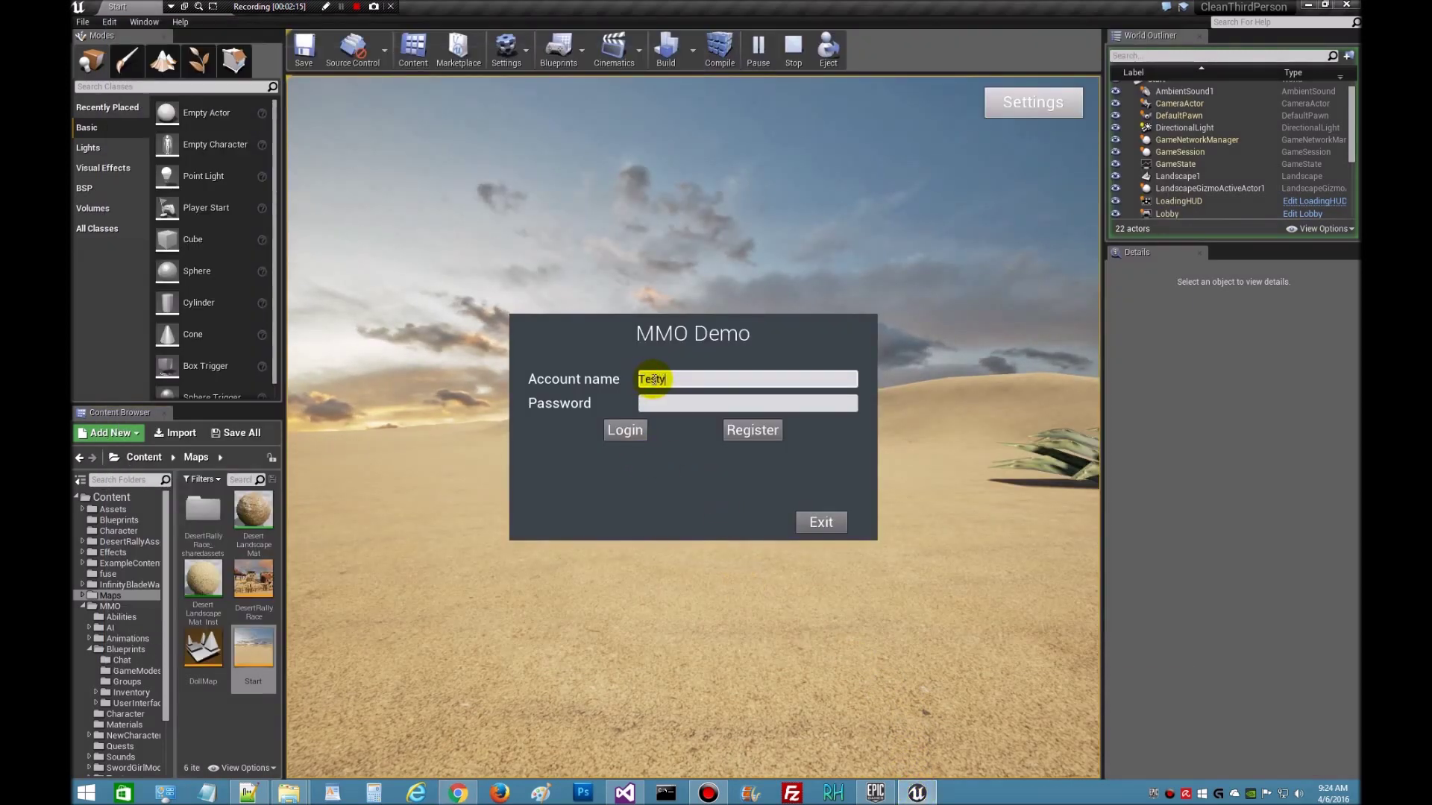
pyautogui.click(670, 403)
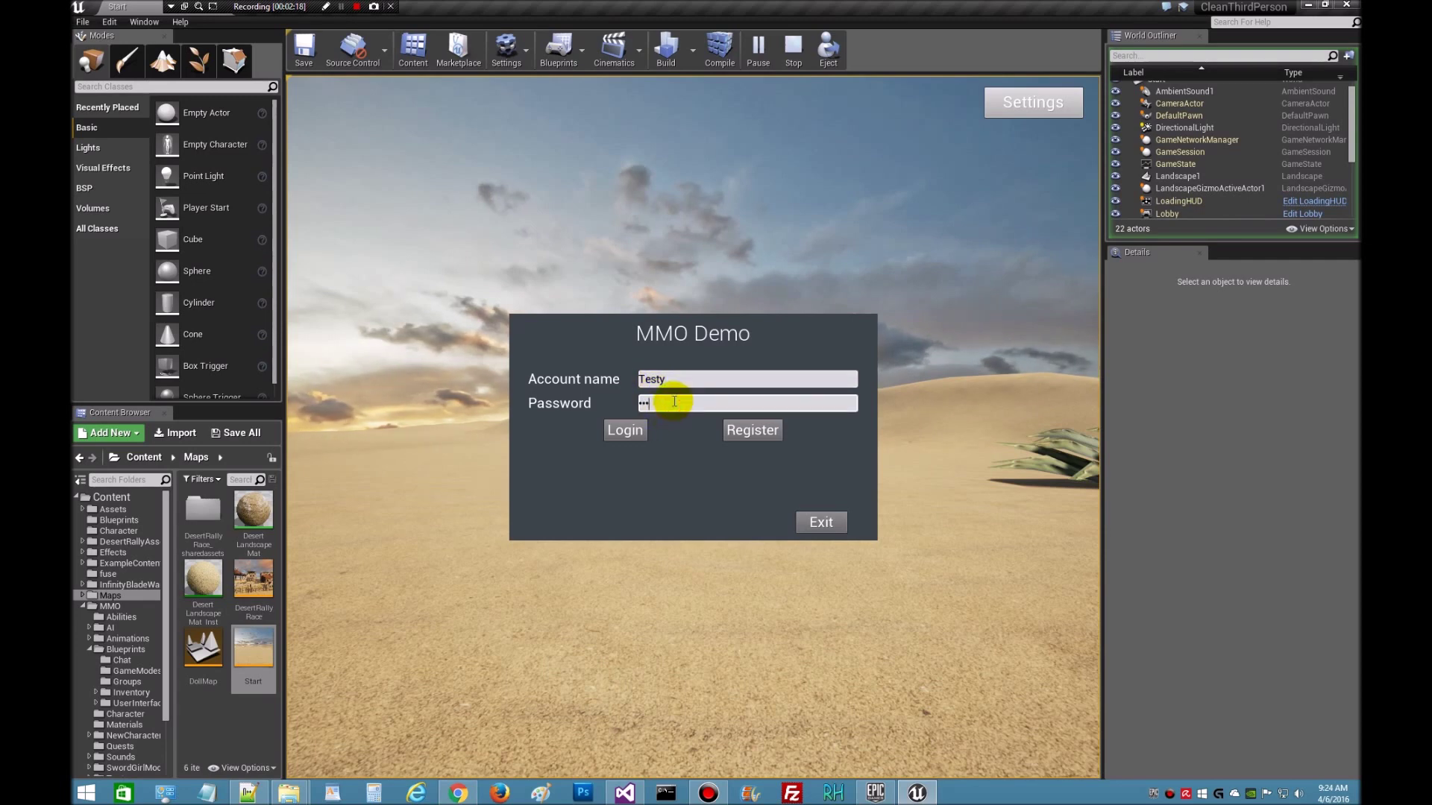
pyautogui.click(619, 436)
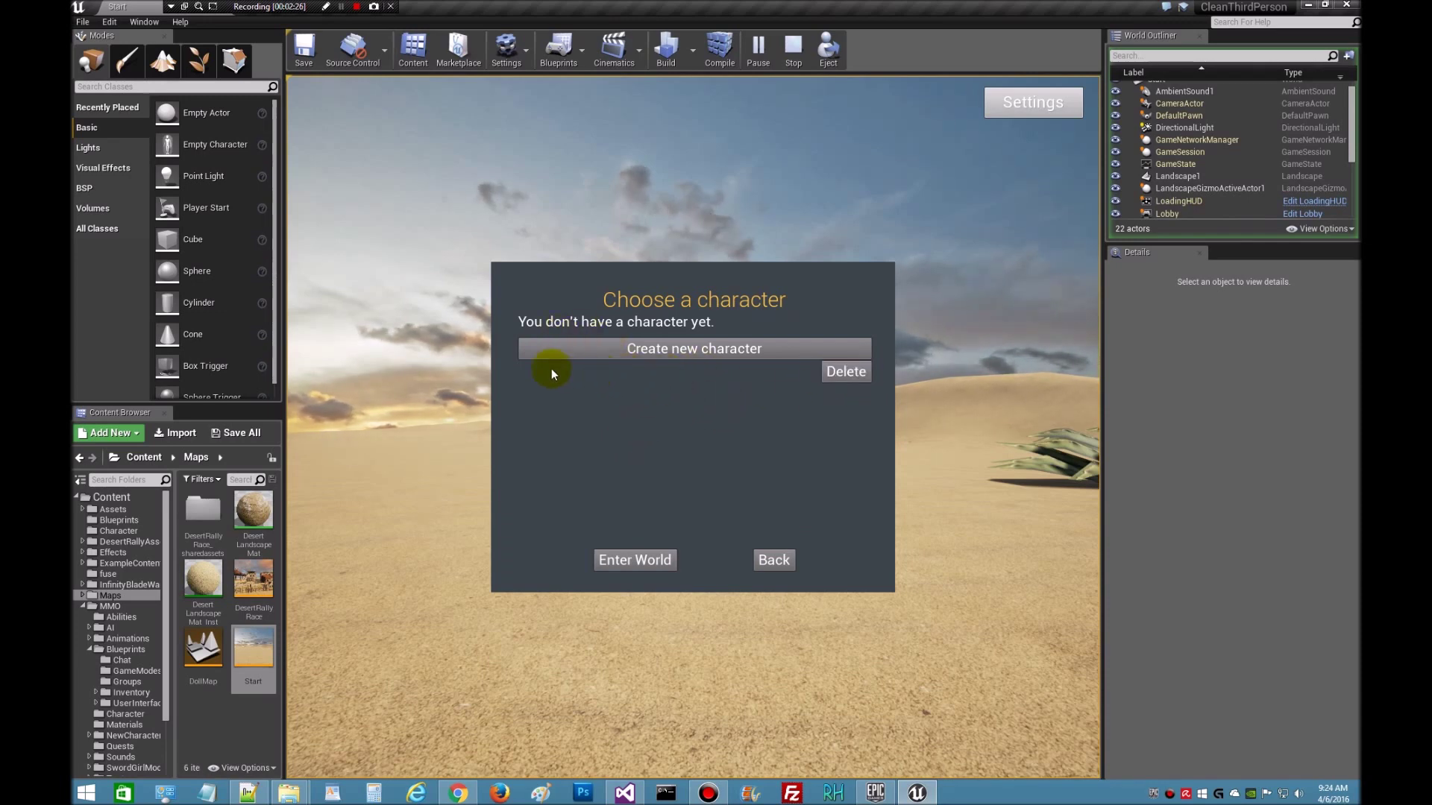
pyautogui.click(661, 352)
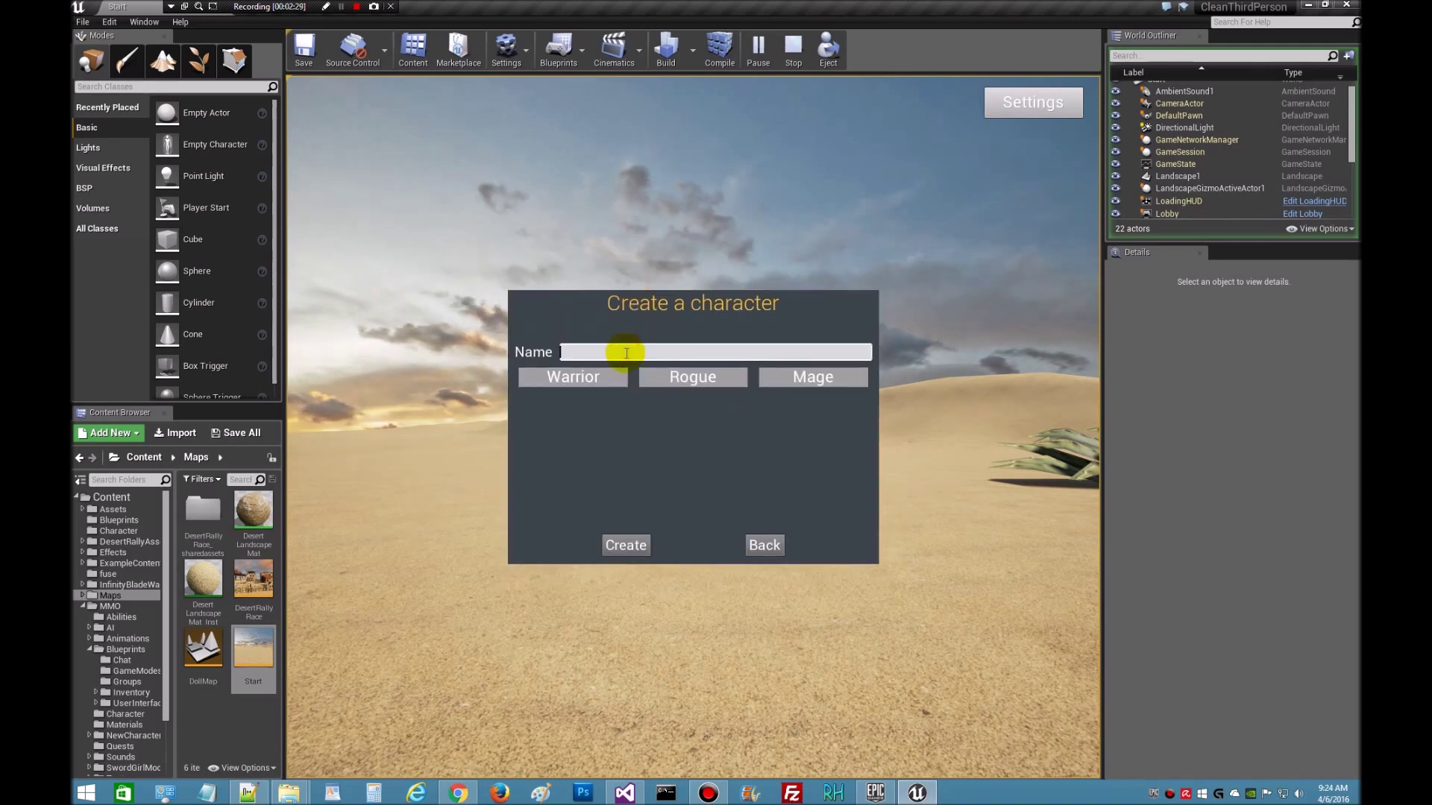
# - Pick the Warrior class and create the character, then exit the game and stop the play session
pyautogui.click(562, 381)
pyautogui.click(630, 546)
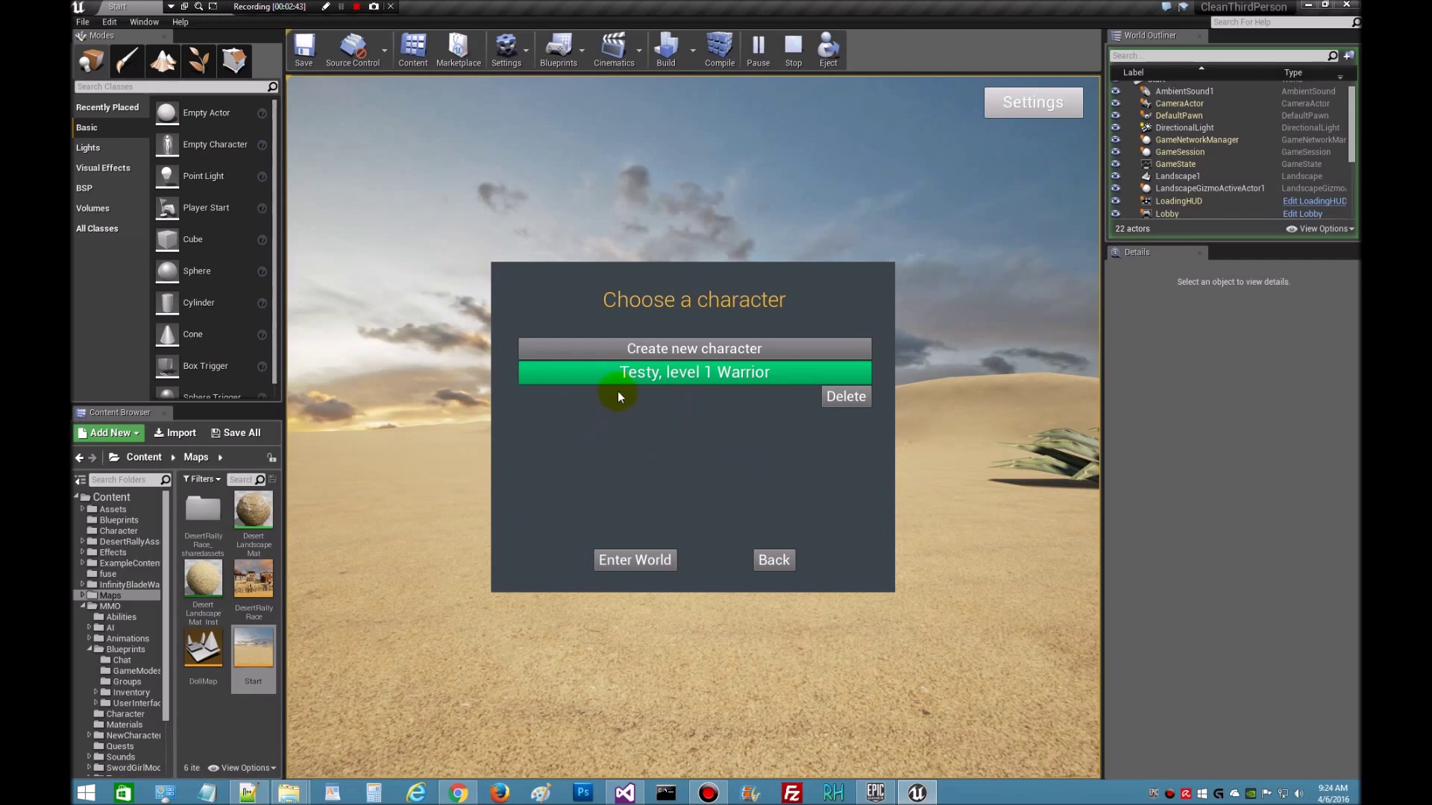
pyautogui.click(772, 563)
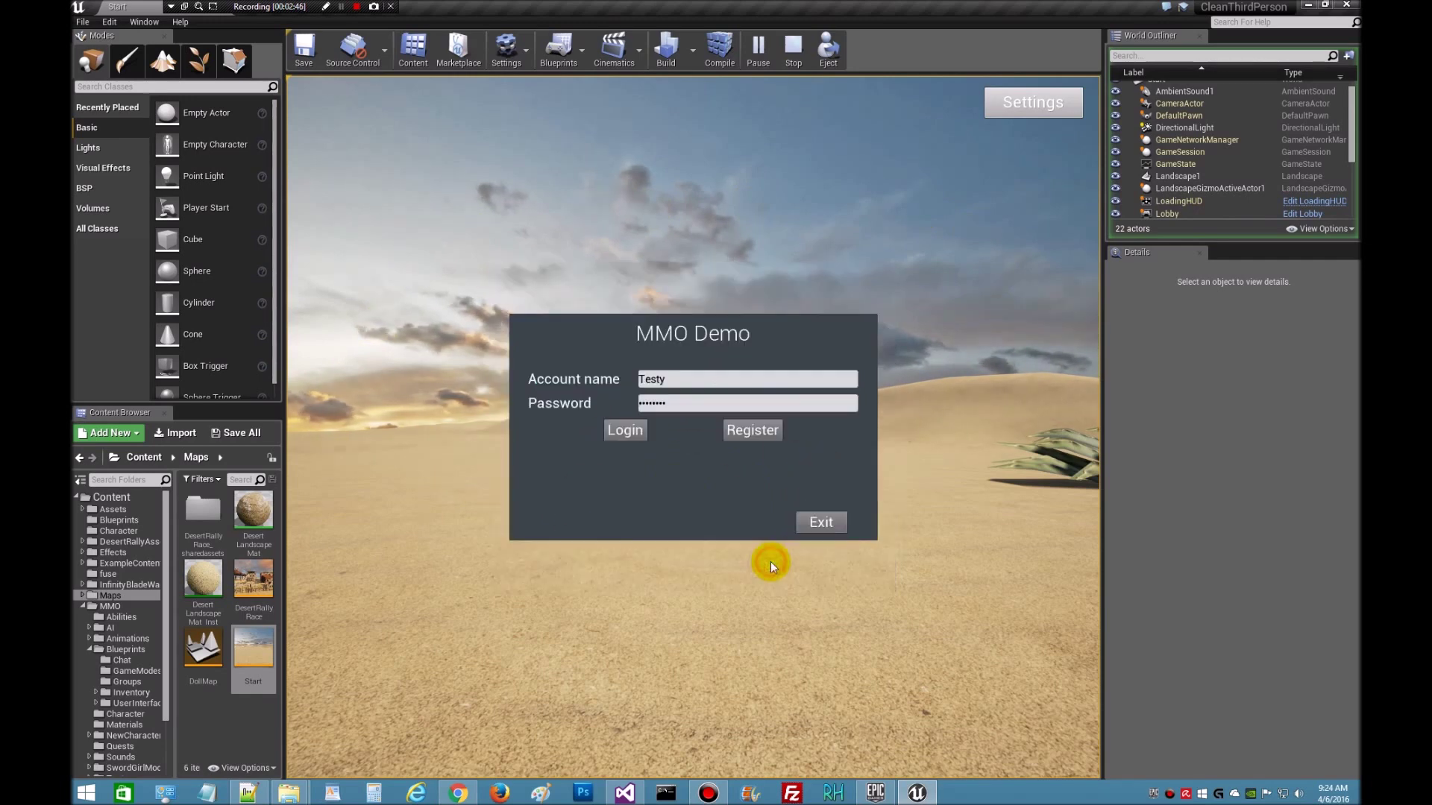
pyautogui.click(821, 522)
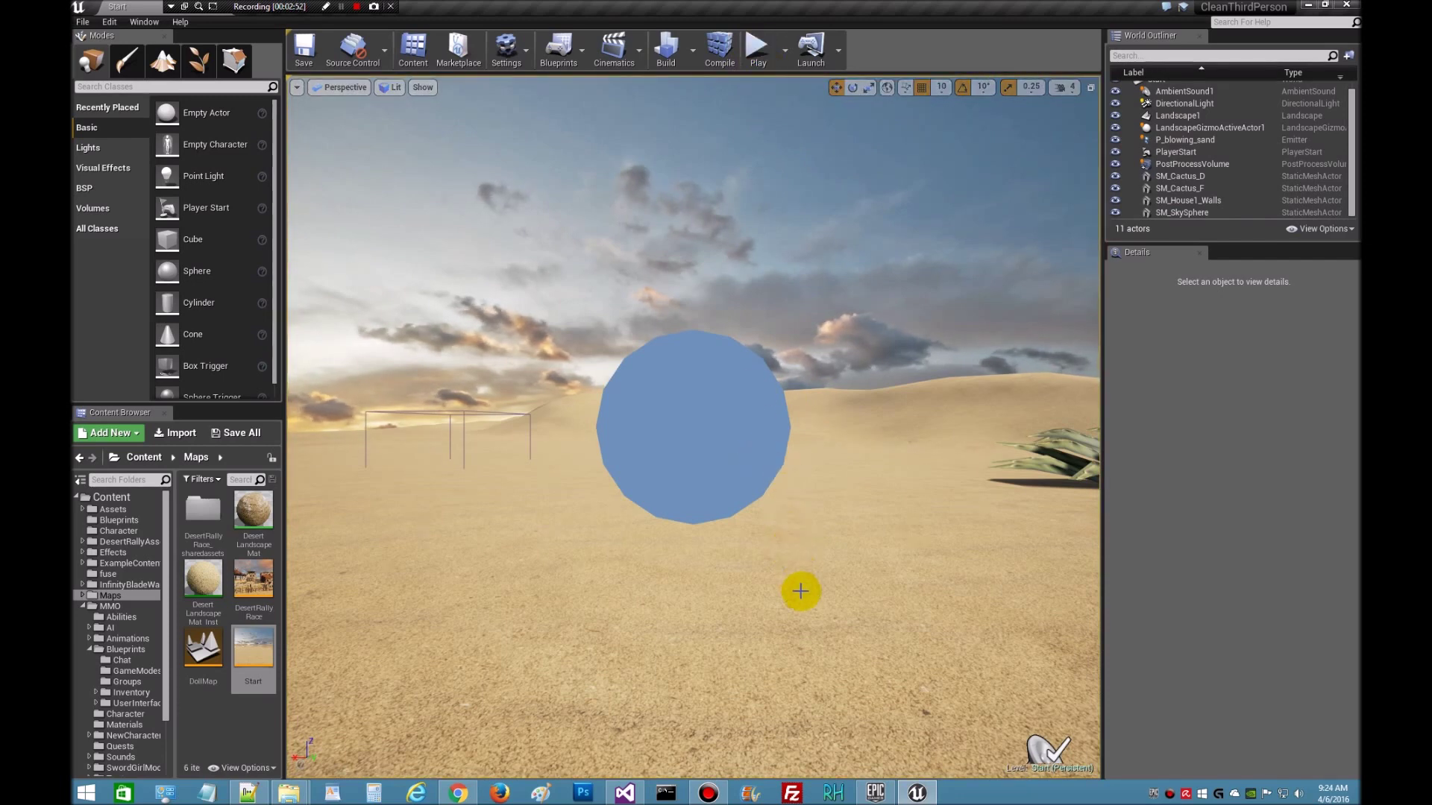
# - Read step 4 of the MMO Starter Kit Documentation, highlighting the characters table and id value 0
pyautogui.click(456, 795)
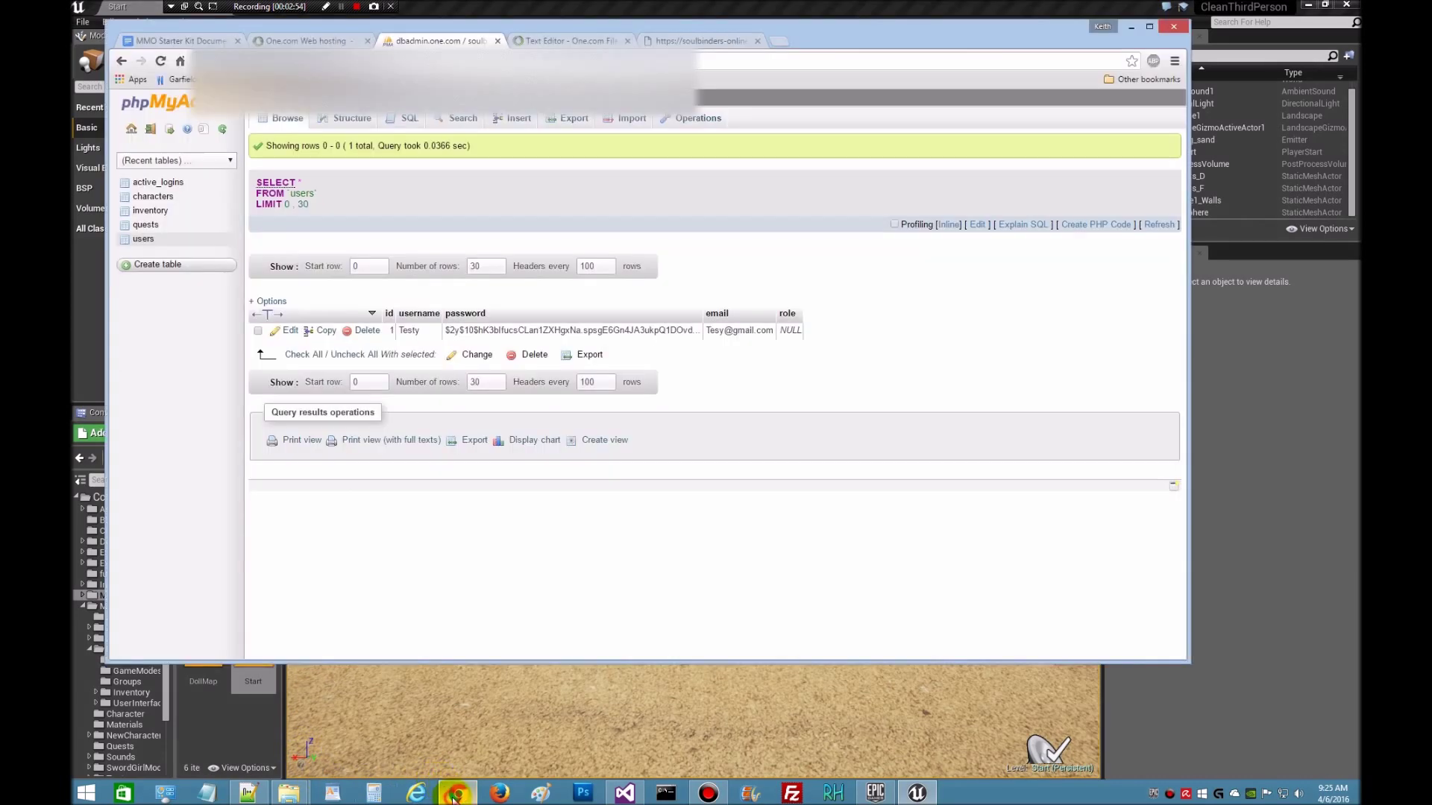
pyautogui.click(185, 38)
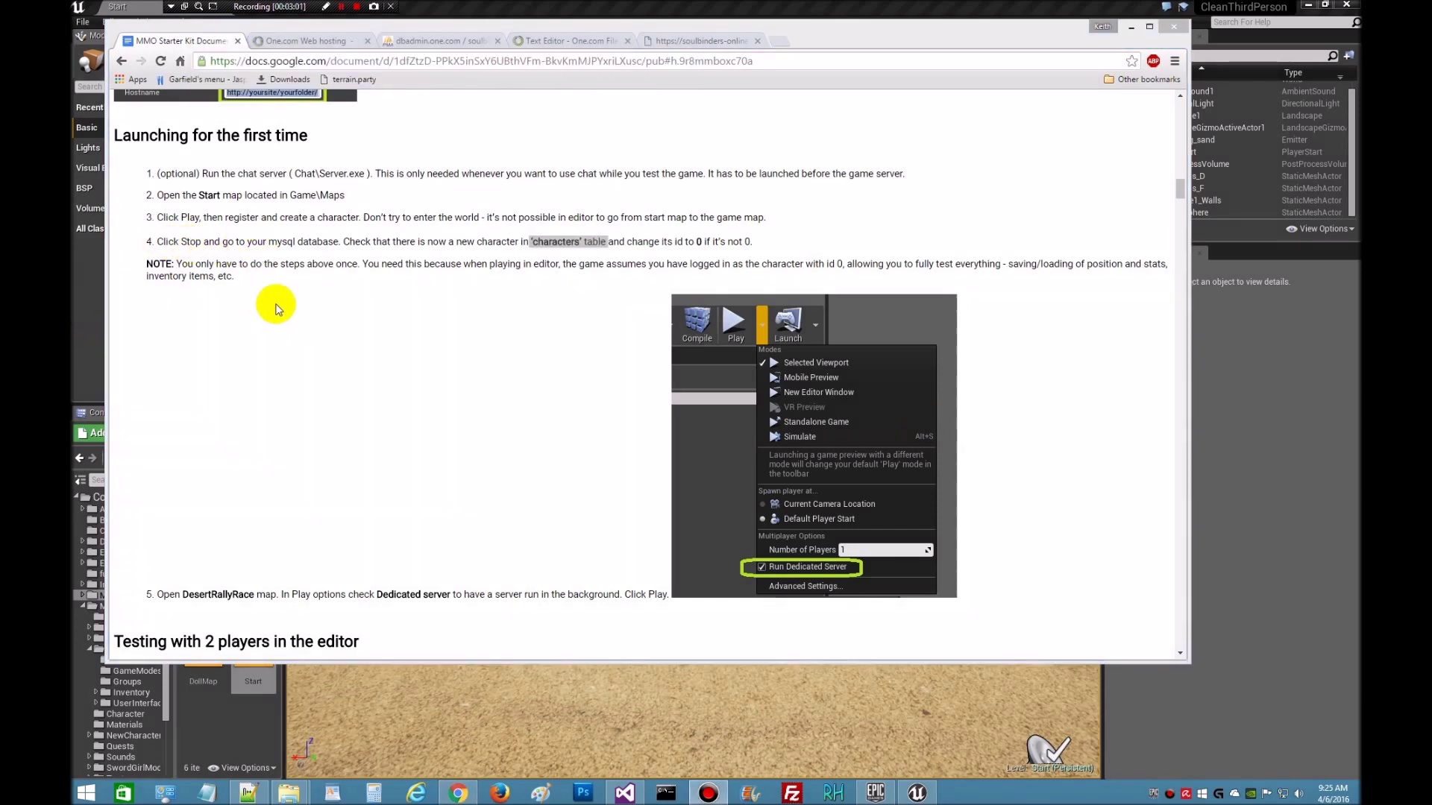
pyautogui.click(605, 245)
pyautogui.moveTo(607, 242); pyautogui.dragTo(529, 242)
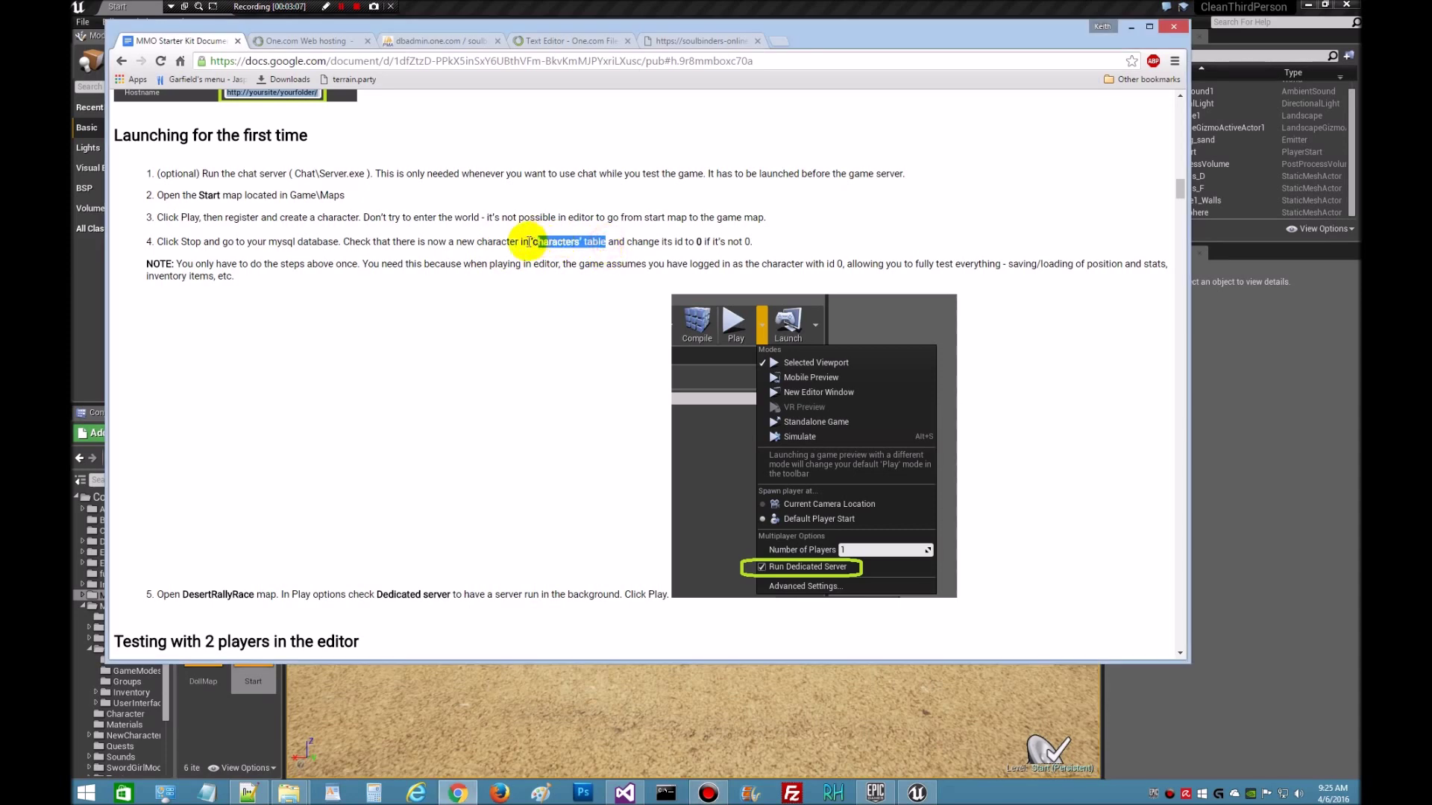
pyautogui.doubleClick(698, 241)
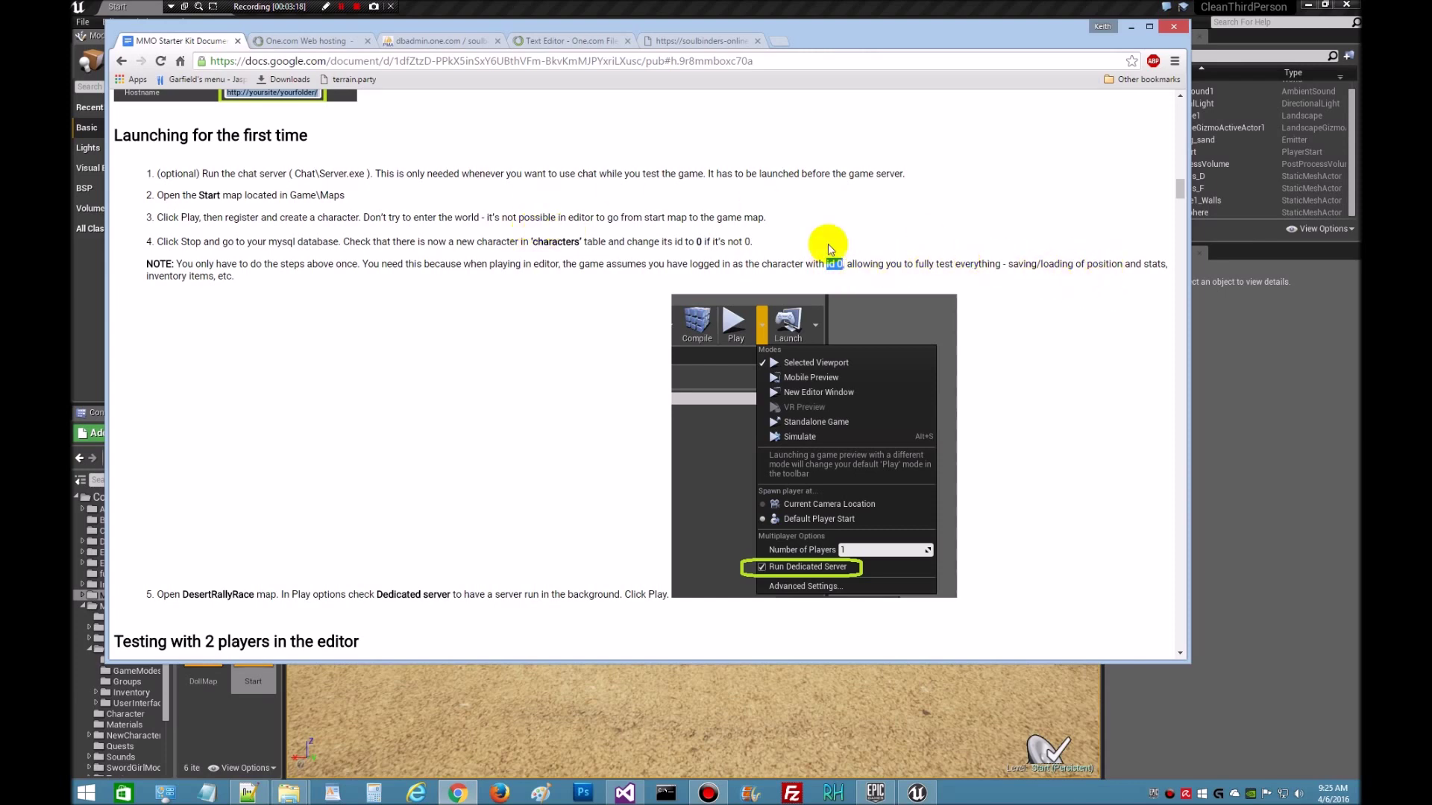
pyautogui.click(448, 39)
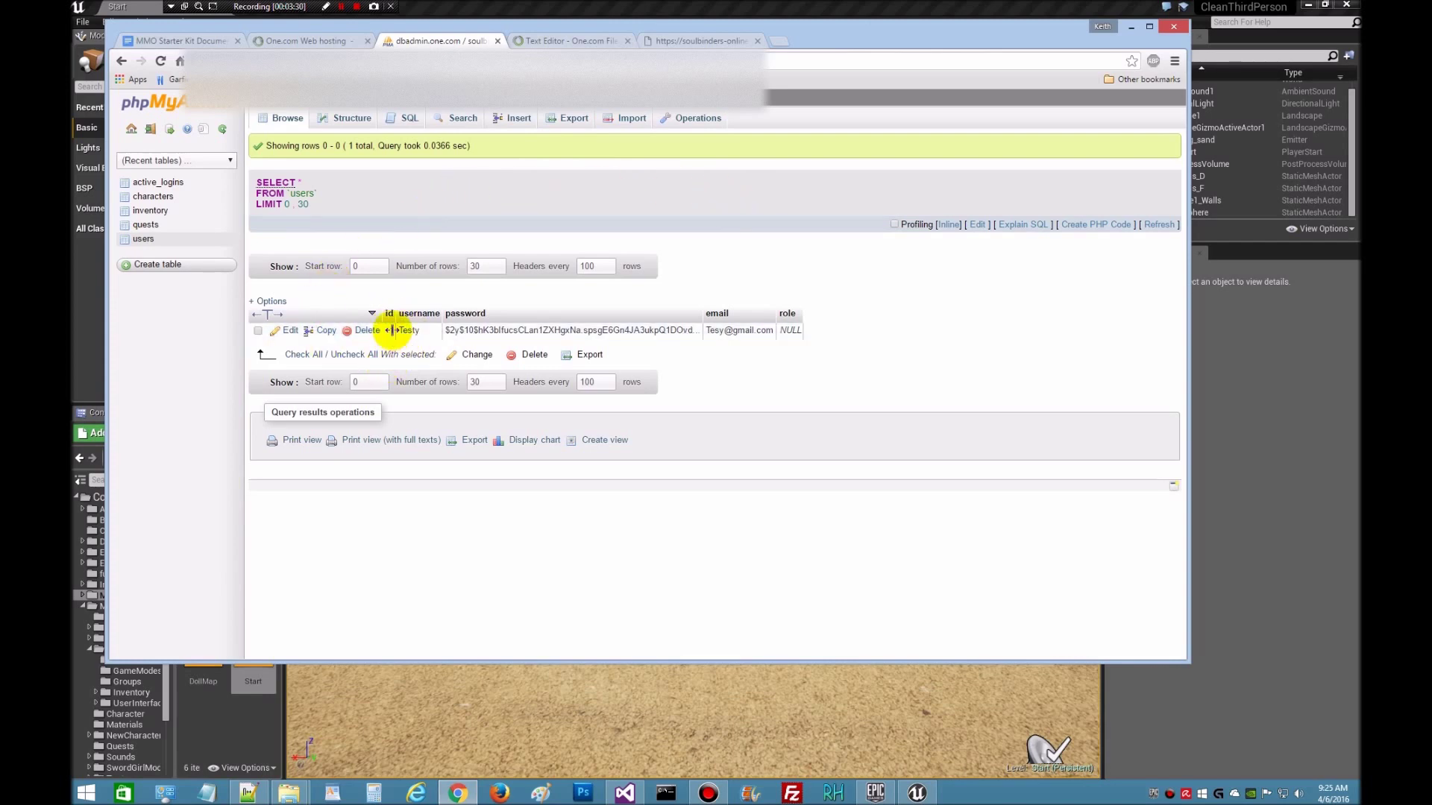
# - Edit the Testy row in the users table, changing its id to 0, and save it
pyautogui.click(290, 332)
pyautogui.click(523, 155)
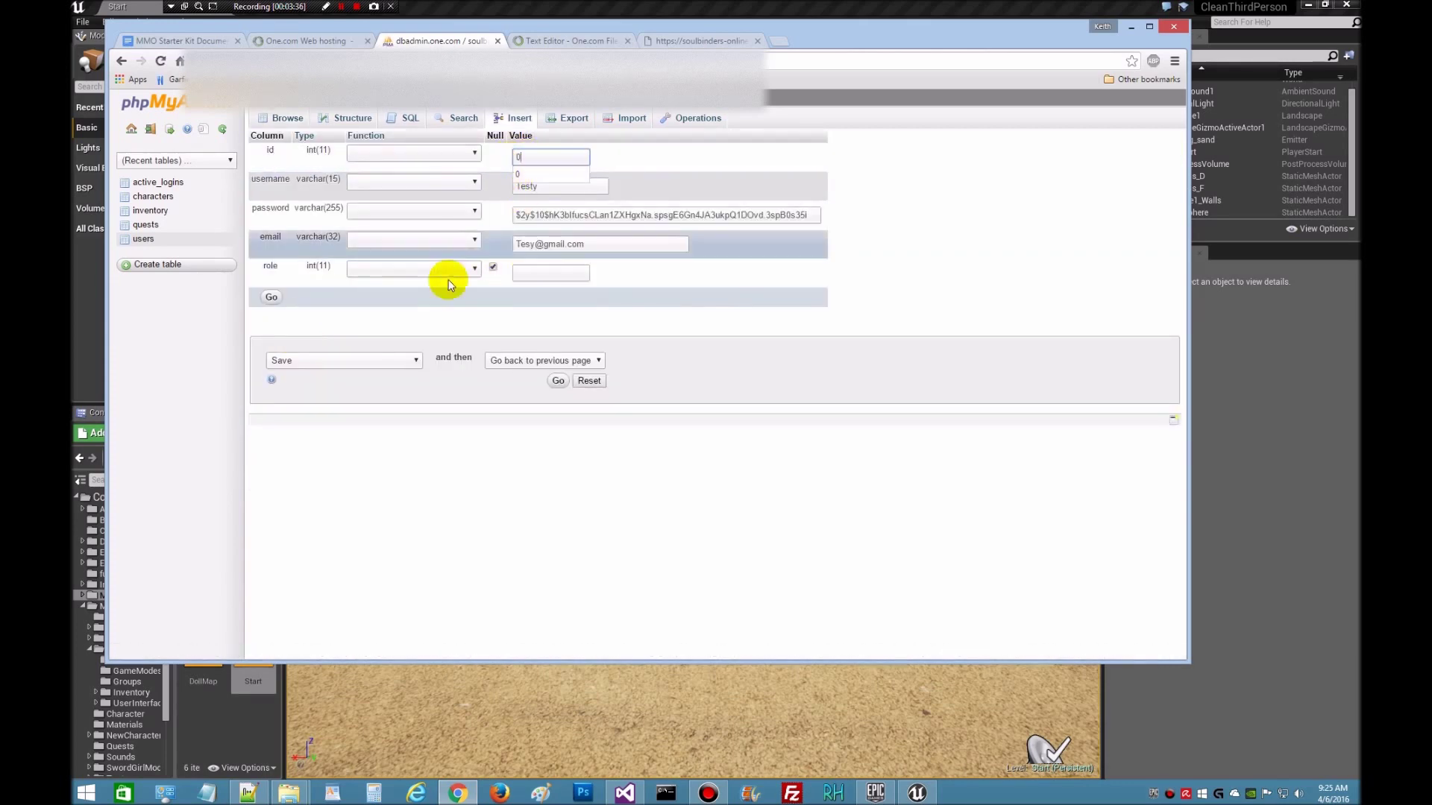
pyautogui.click(274, 298)
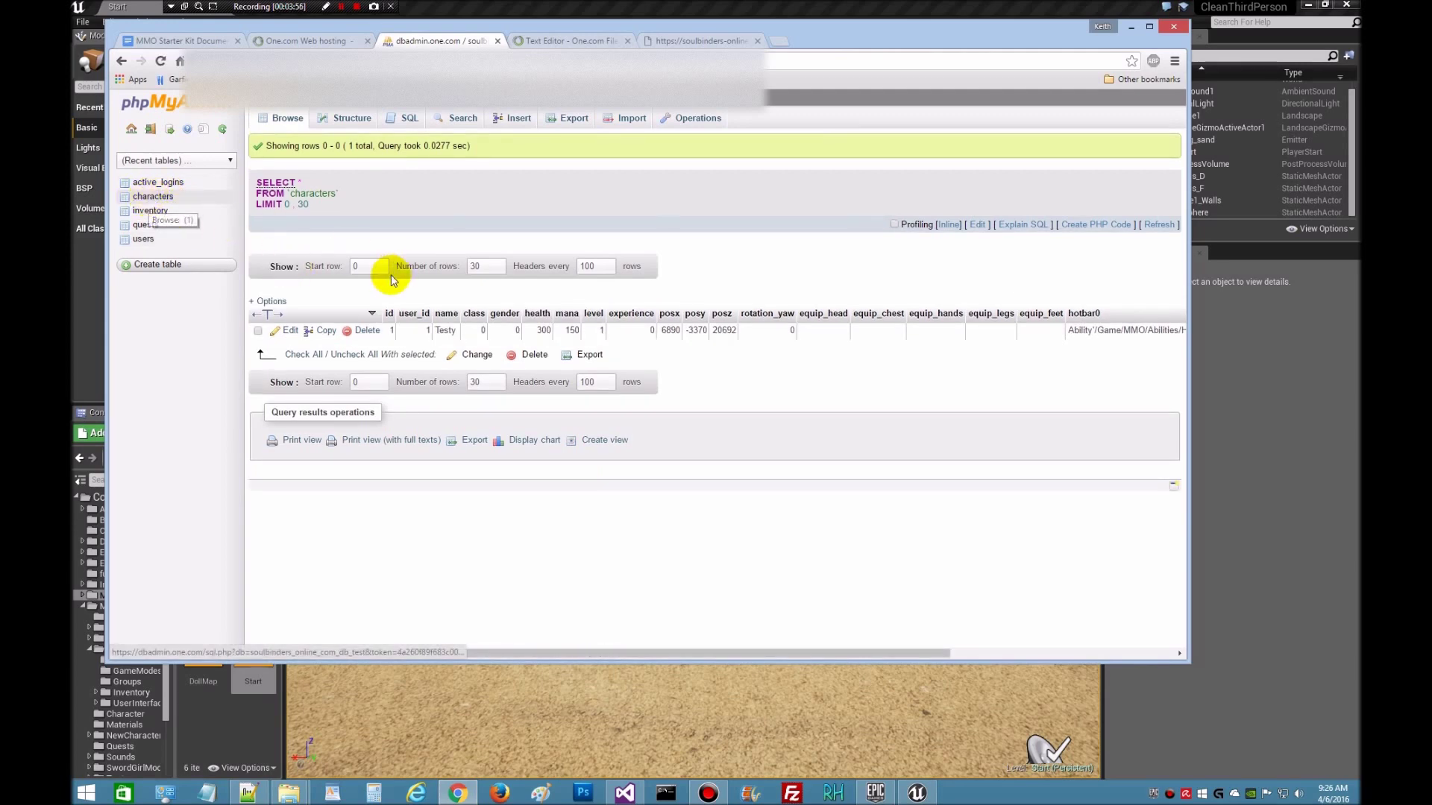
# - Open Testy's row in the characters table for editing and scroll through its fields
pyautogui.click(290, 333)
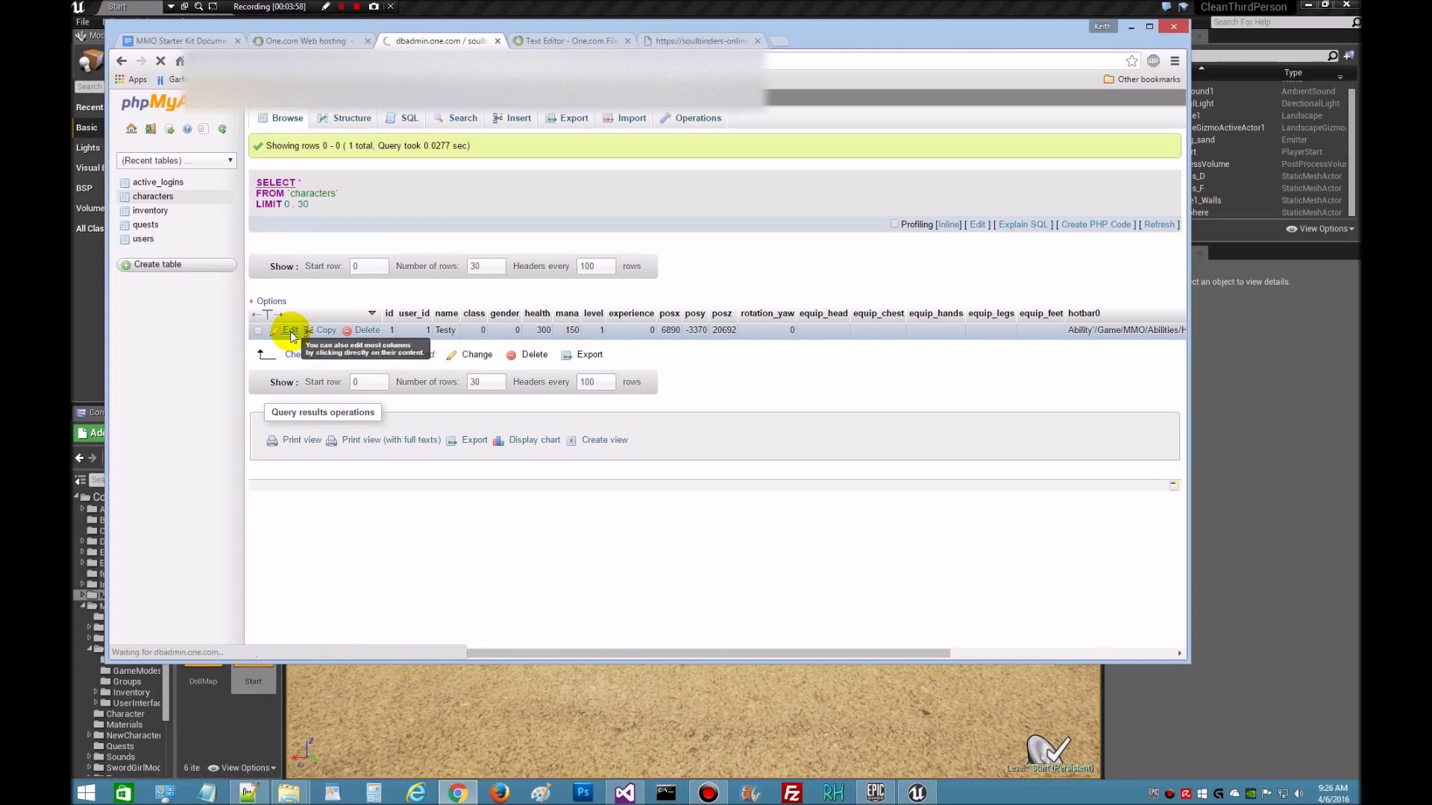
pyautogui.click(538, 156)
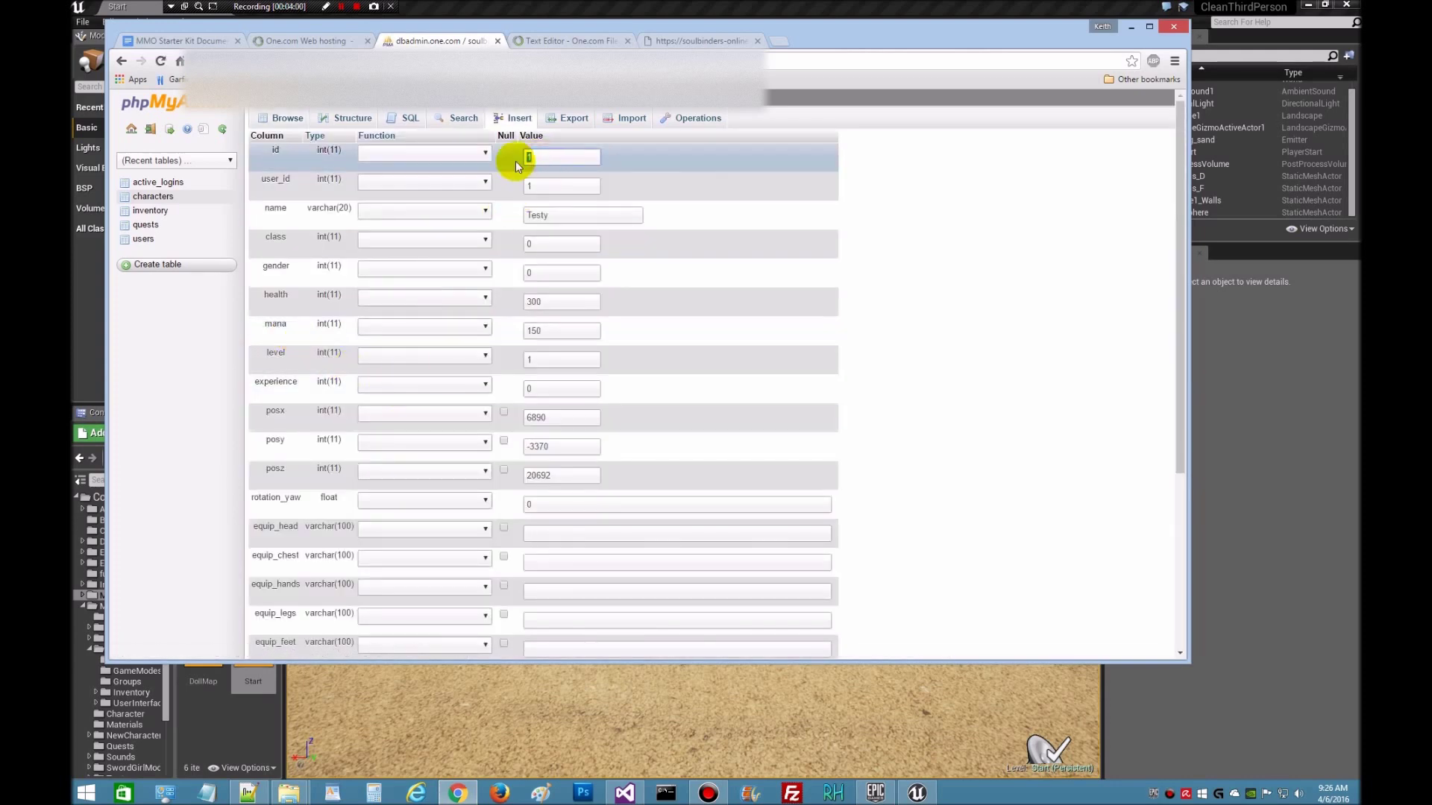
pyautogui.scroll(-3, 928, 370)
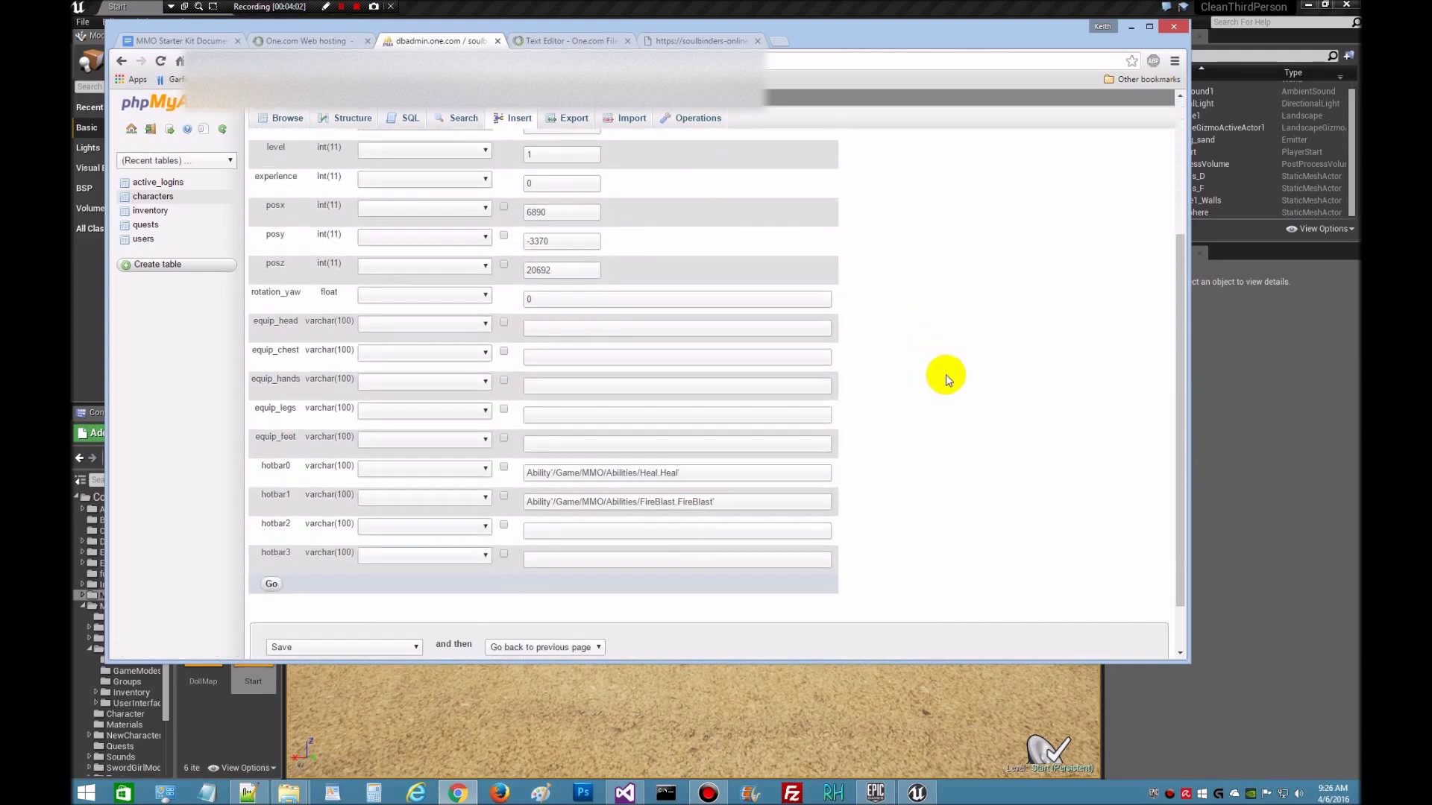
pyautogui.scroll(-1, 947, 380)
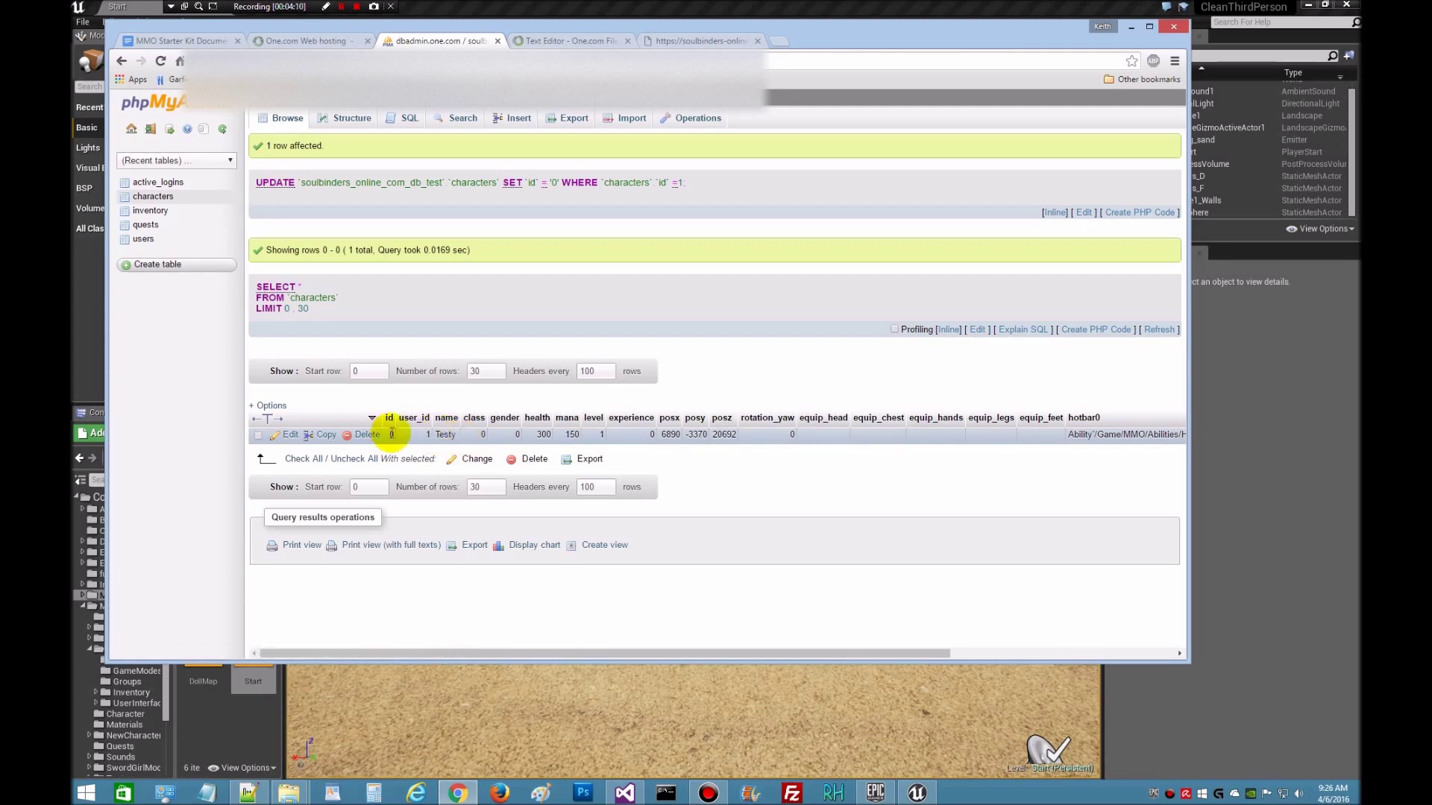
# - Set the user record's id back to 1 in the users table, then return to the setup guide
pyautogui.click(140, 239)
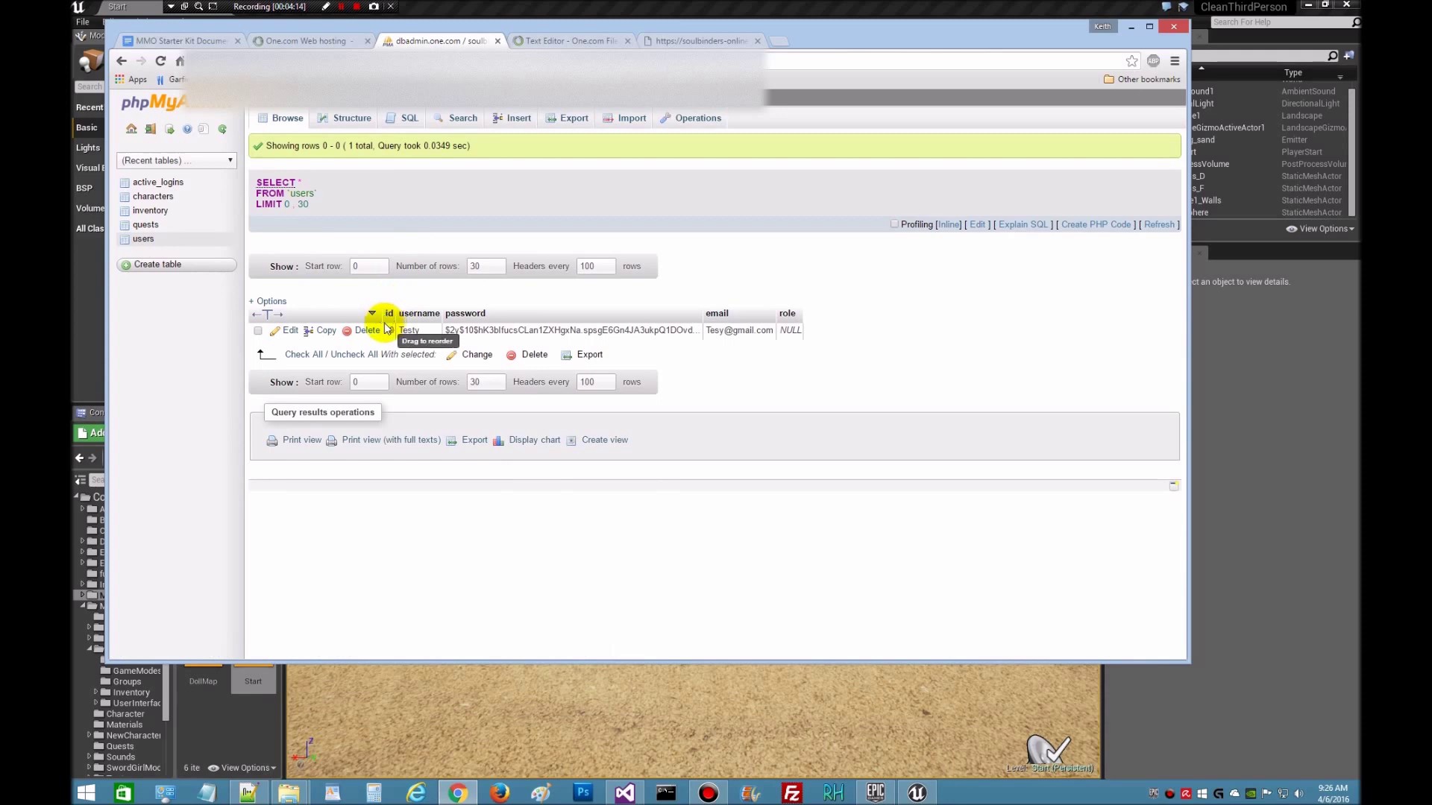
pyautogui.click(290, 332)
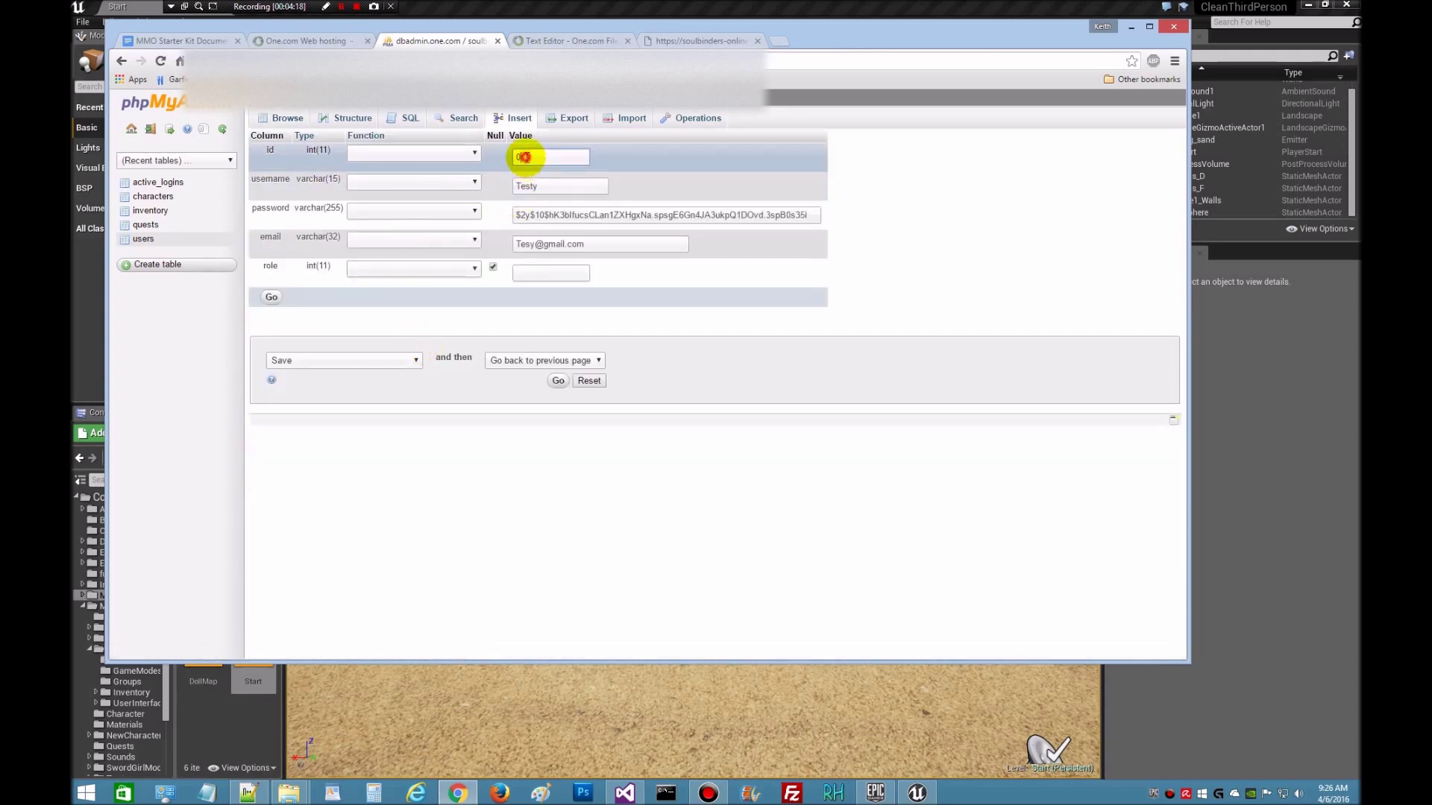
pyautogui.write('1')
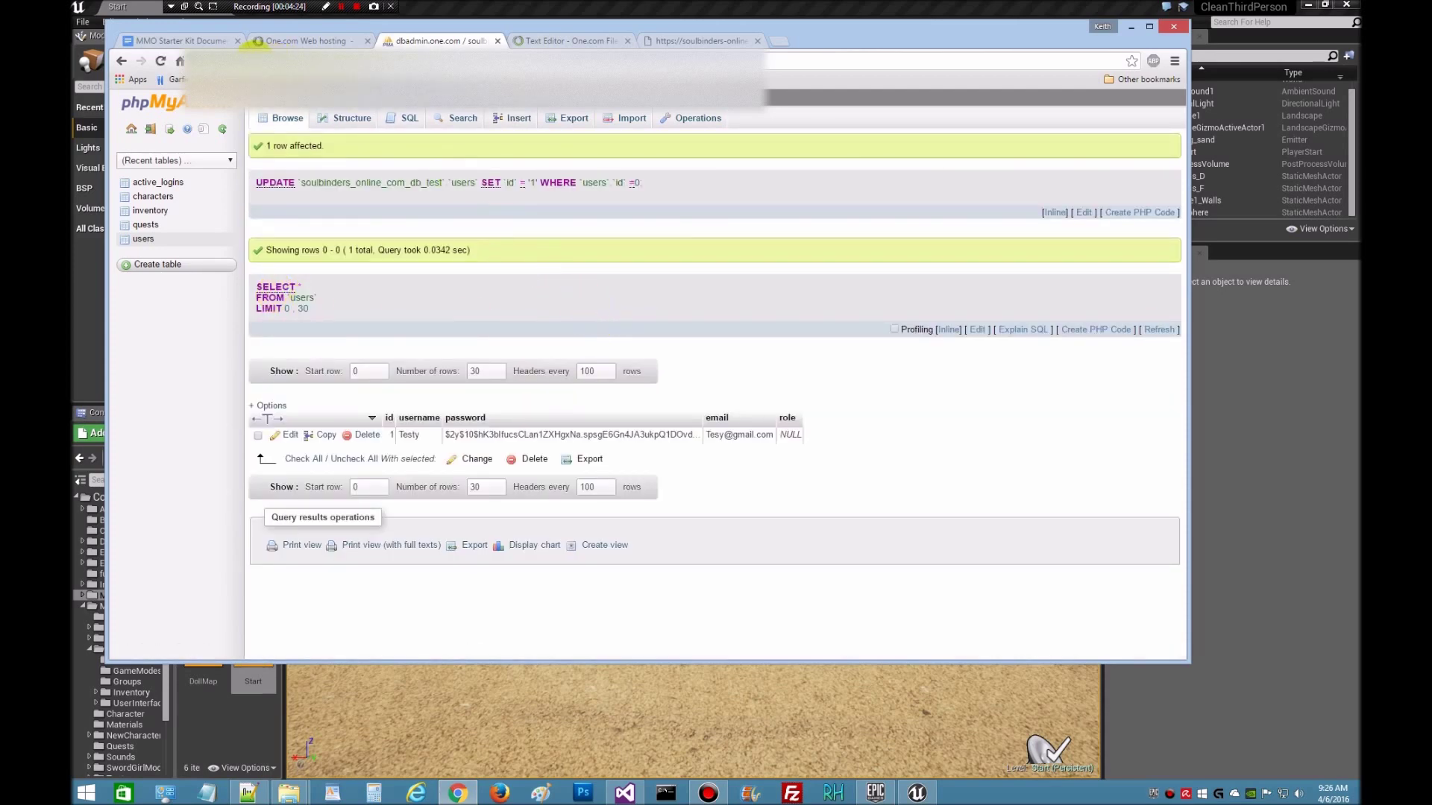
pyautogui.click(179, 43)
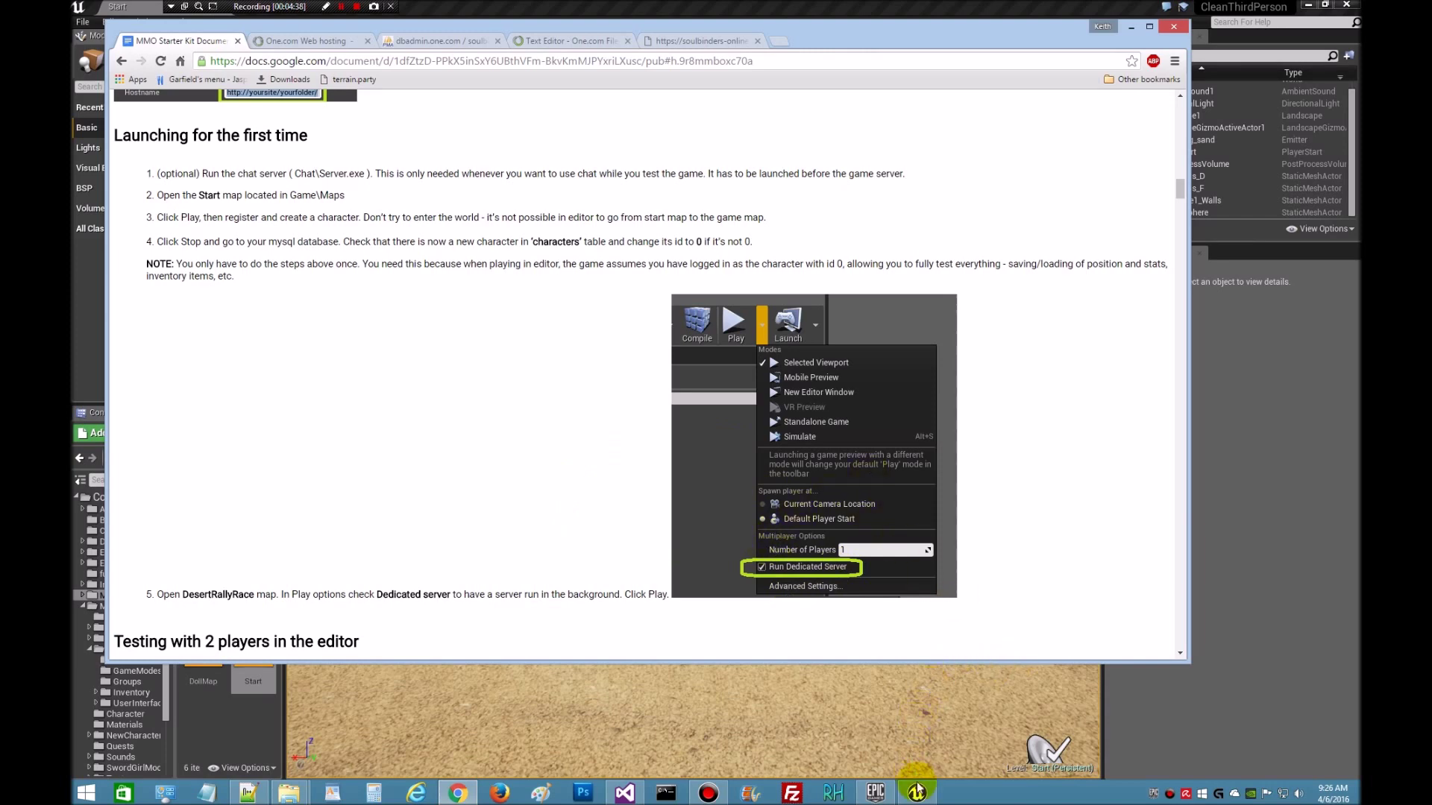
# - Switch to the Unreal Editor and load the DesertRallyRace map from the Maps folder
pyautogui.click(916, 793)
pyautogui.doubleClick(250, 579)
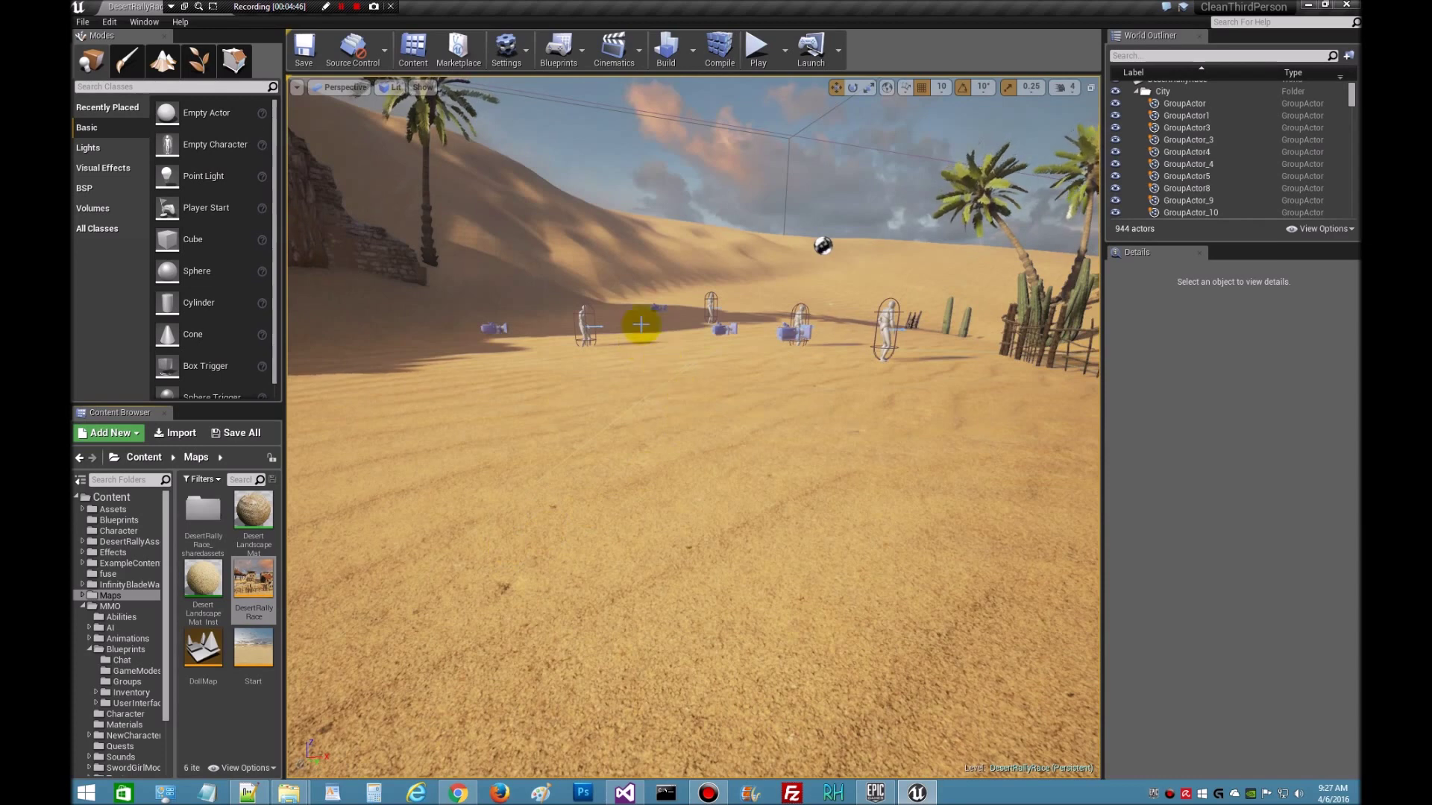
# - Enable Run Dedicated Server in the Play options and start Play In Editor on DesertRallyRace
pyautogui.click(783, 51)
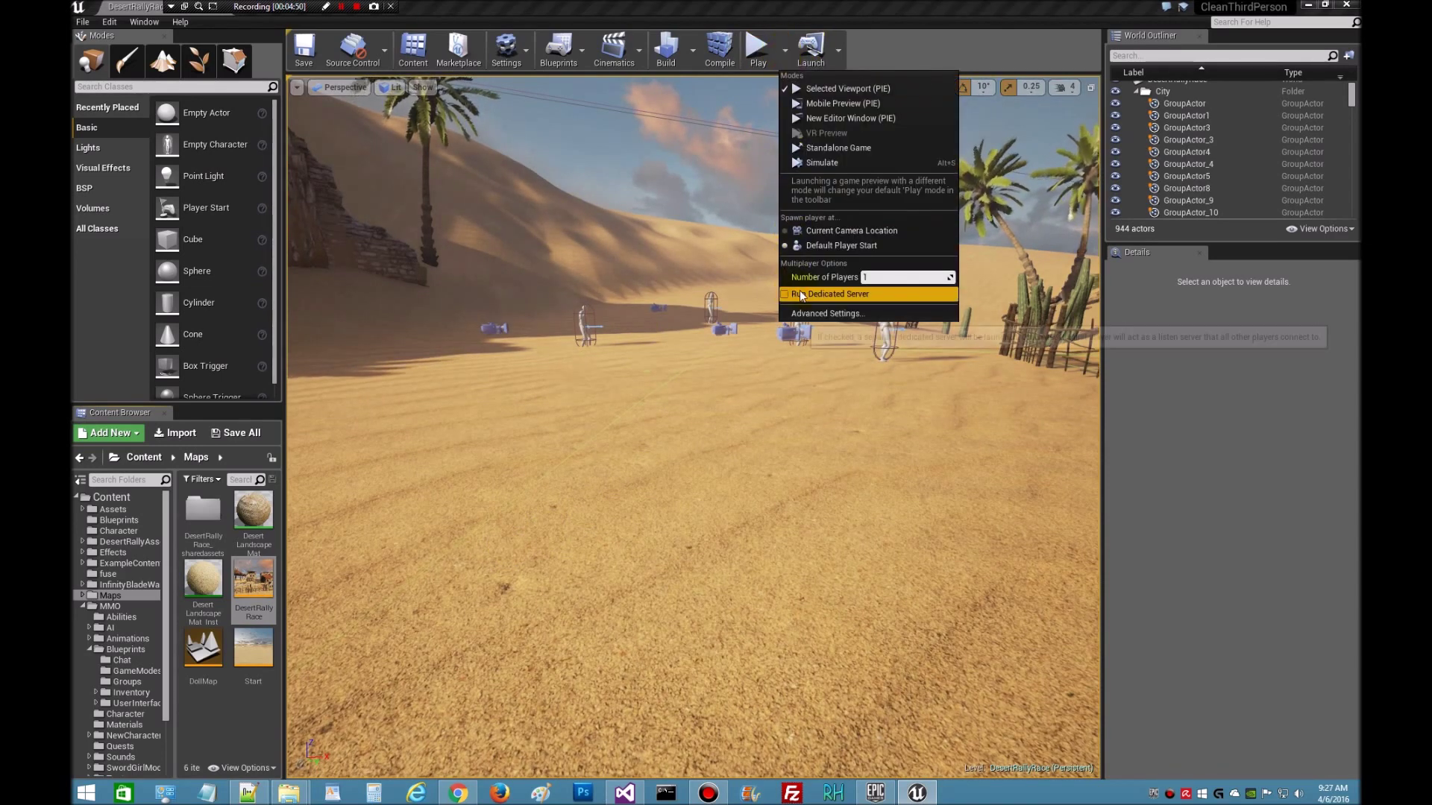
pyautogui.click(631, 400)
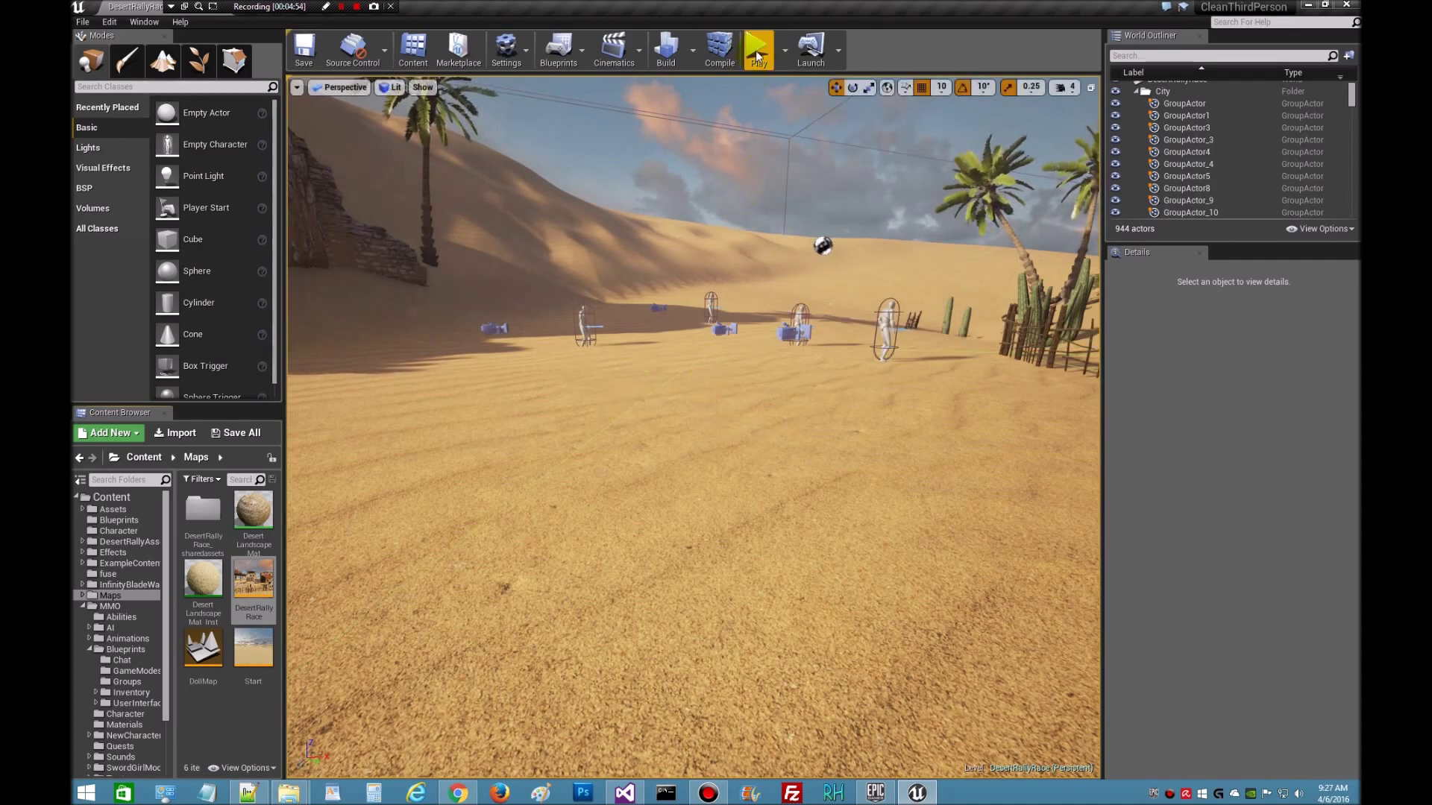
pyautogui.click(756, 53)
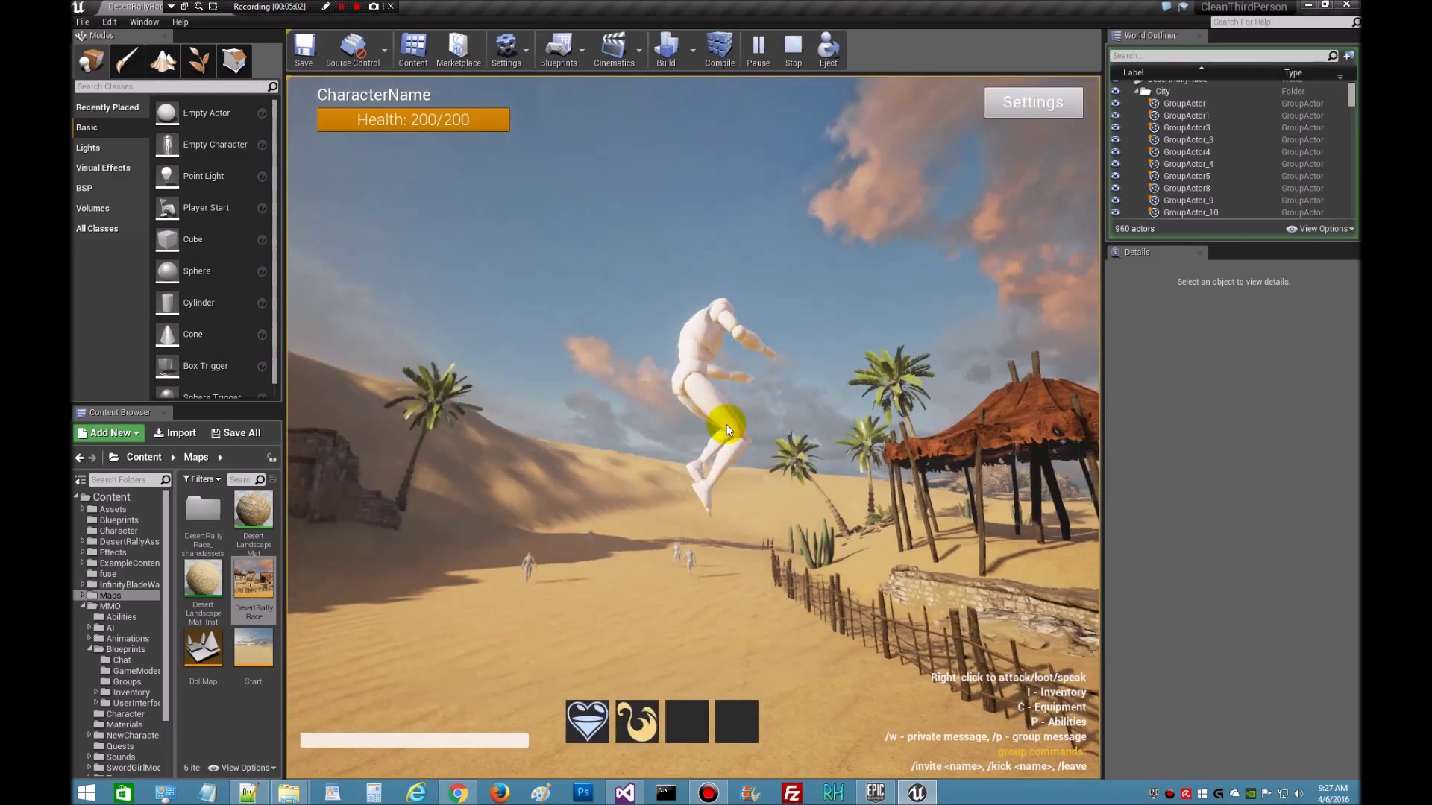
# - Run the Testy character across the desert toward the rocks and village, then exit with Esc
pyautogui.scroll(5, 780, 382)
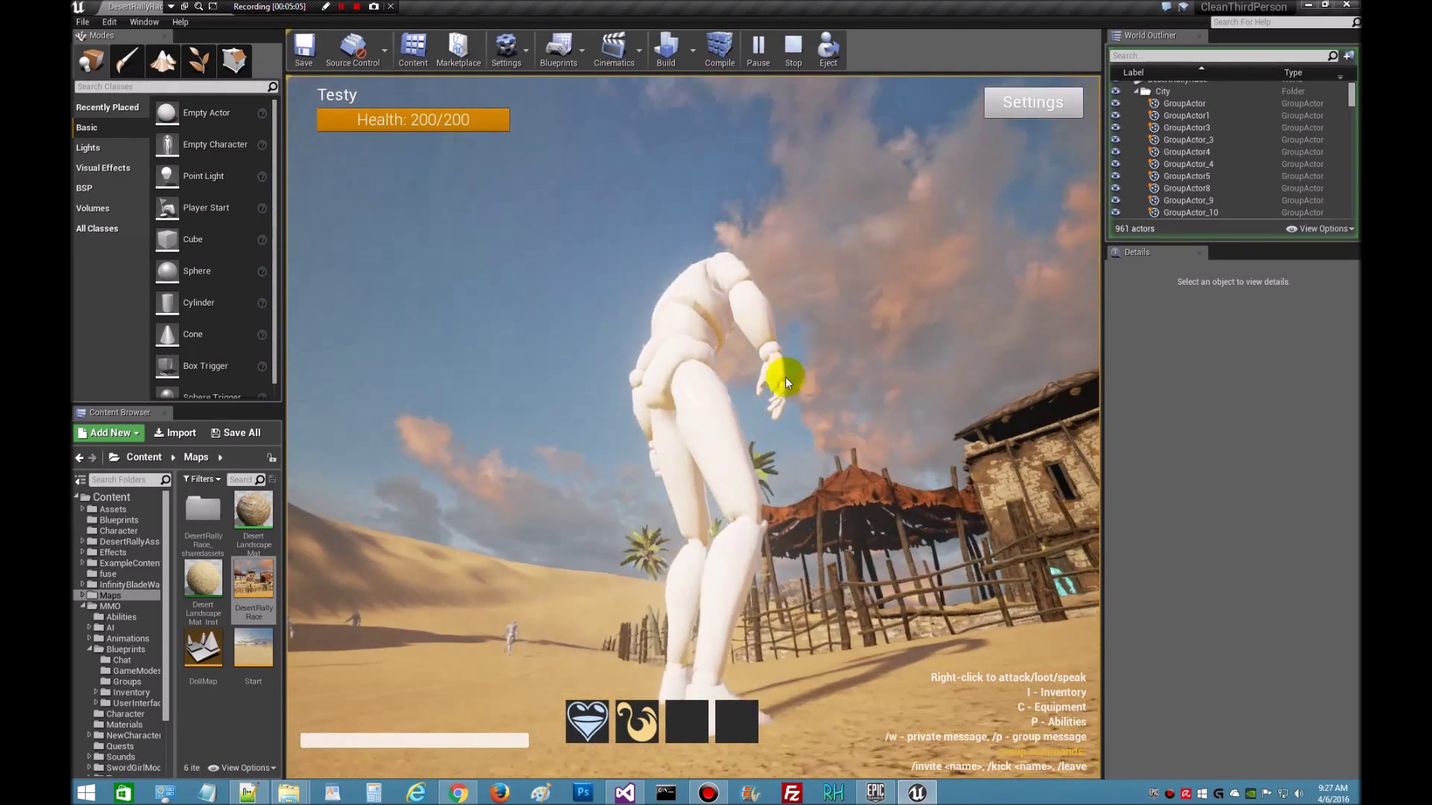
pyautogui.scroll(-5, 785, 377)
pyautogui.press('w')
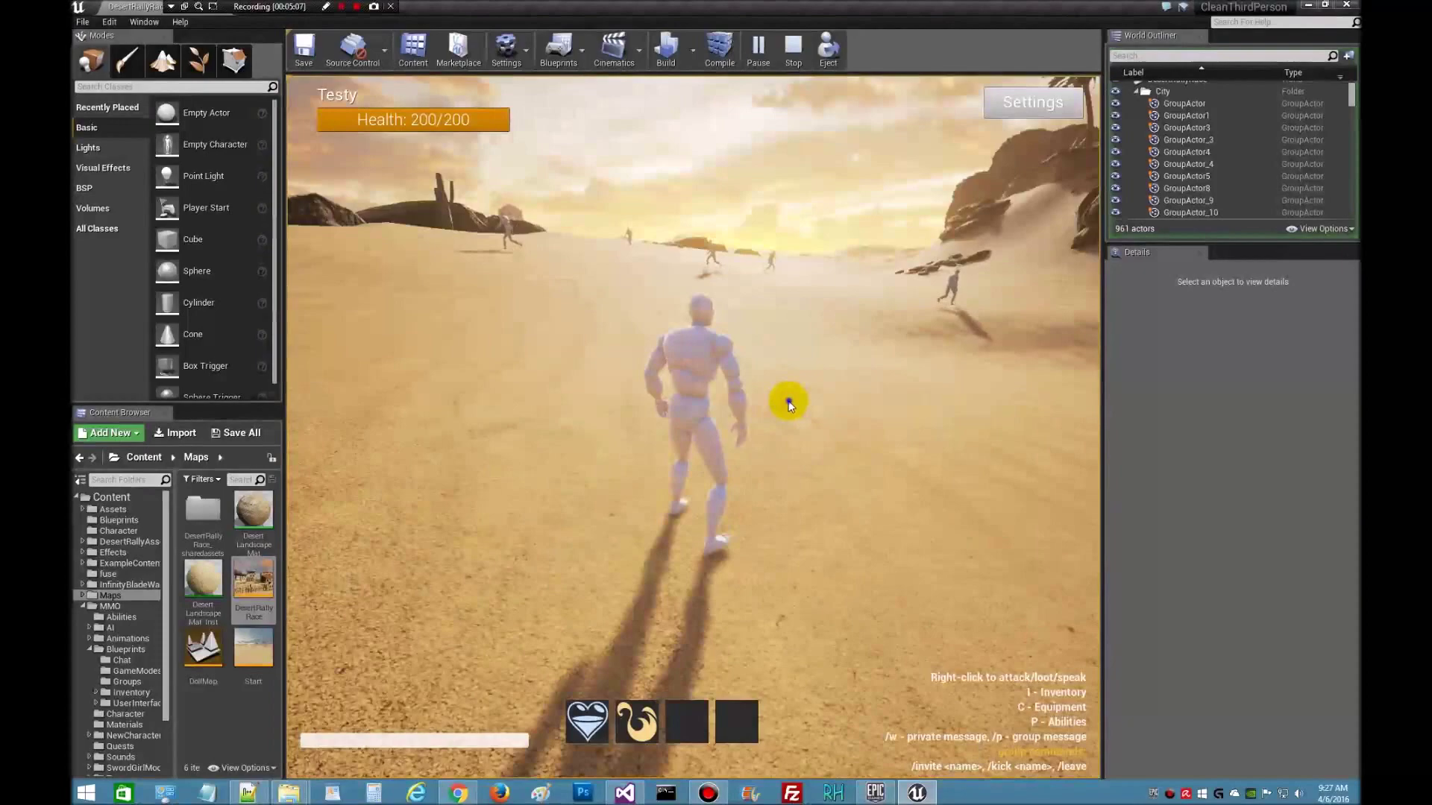
pyautogui.click(789, 404)
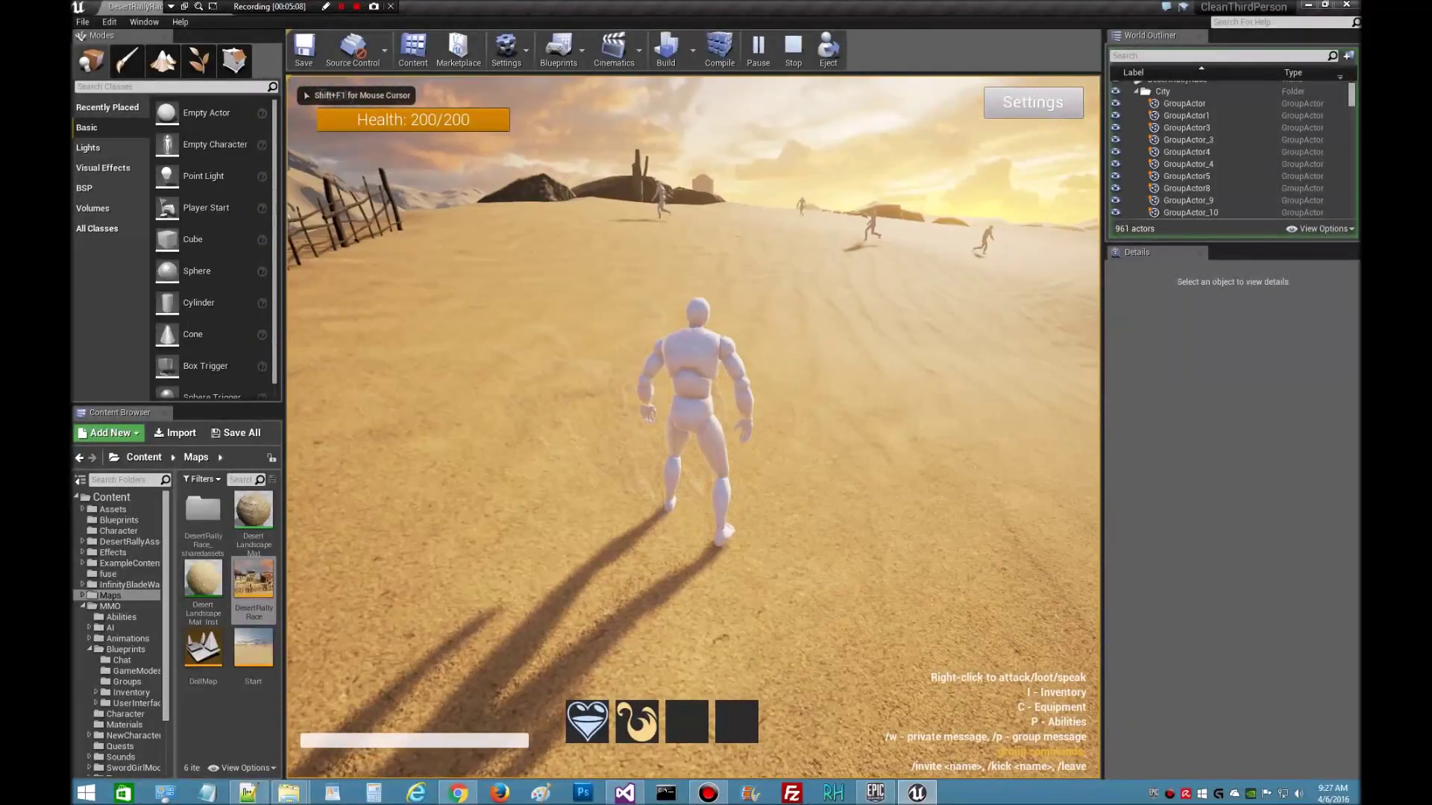
pyautogui.press('w')
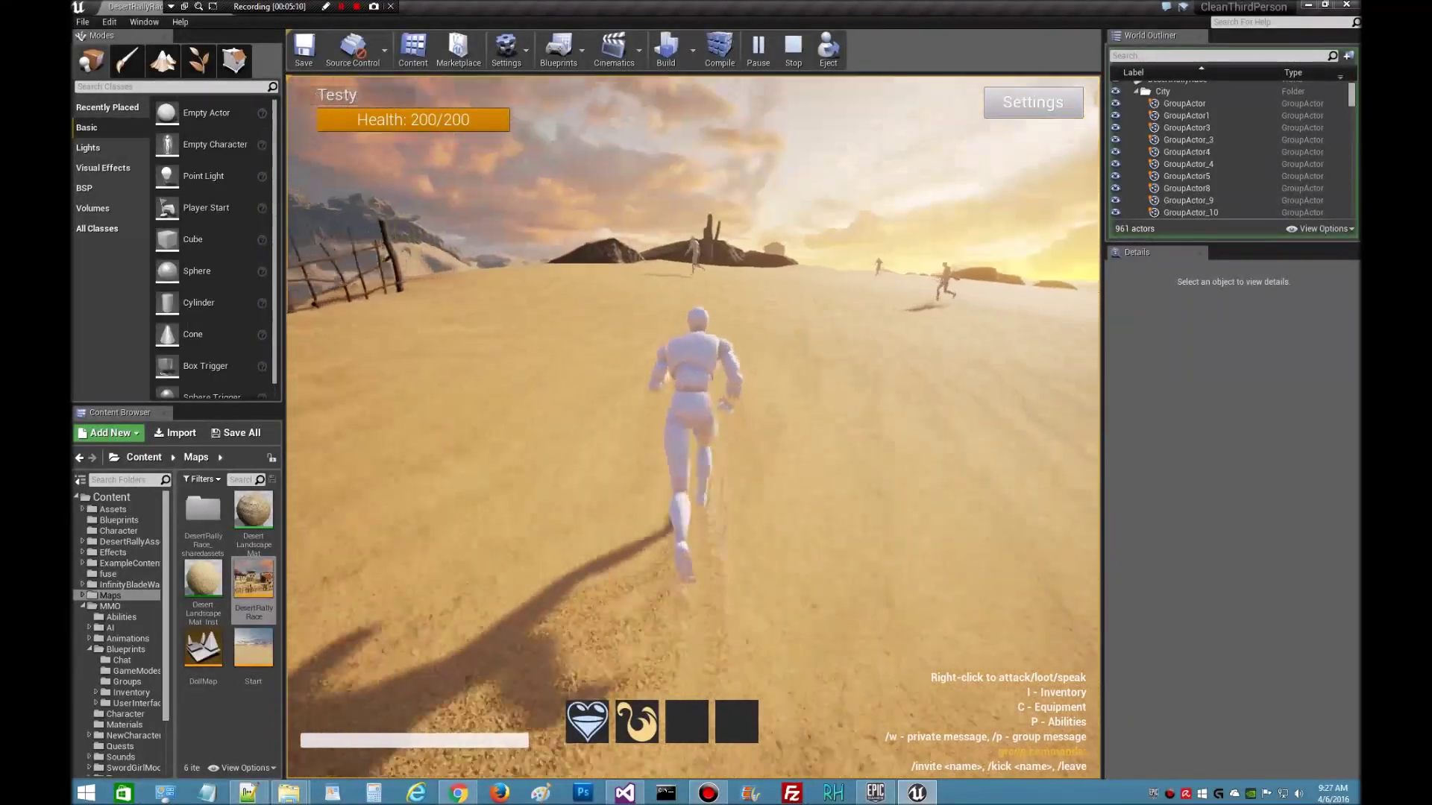
pyautogui.click(783, 400)
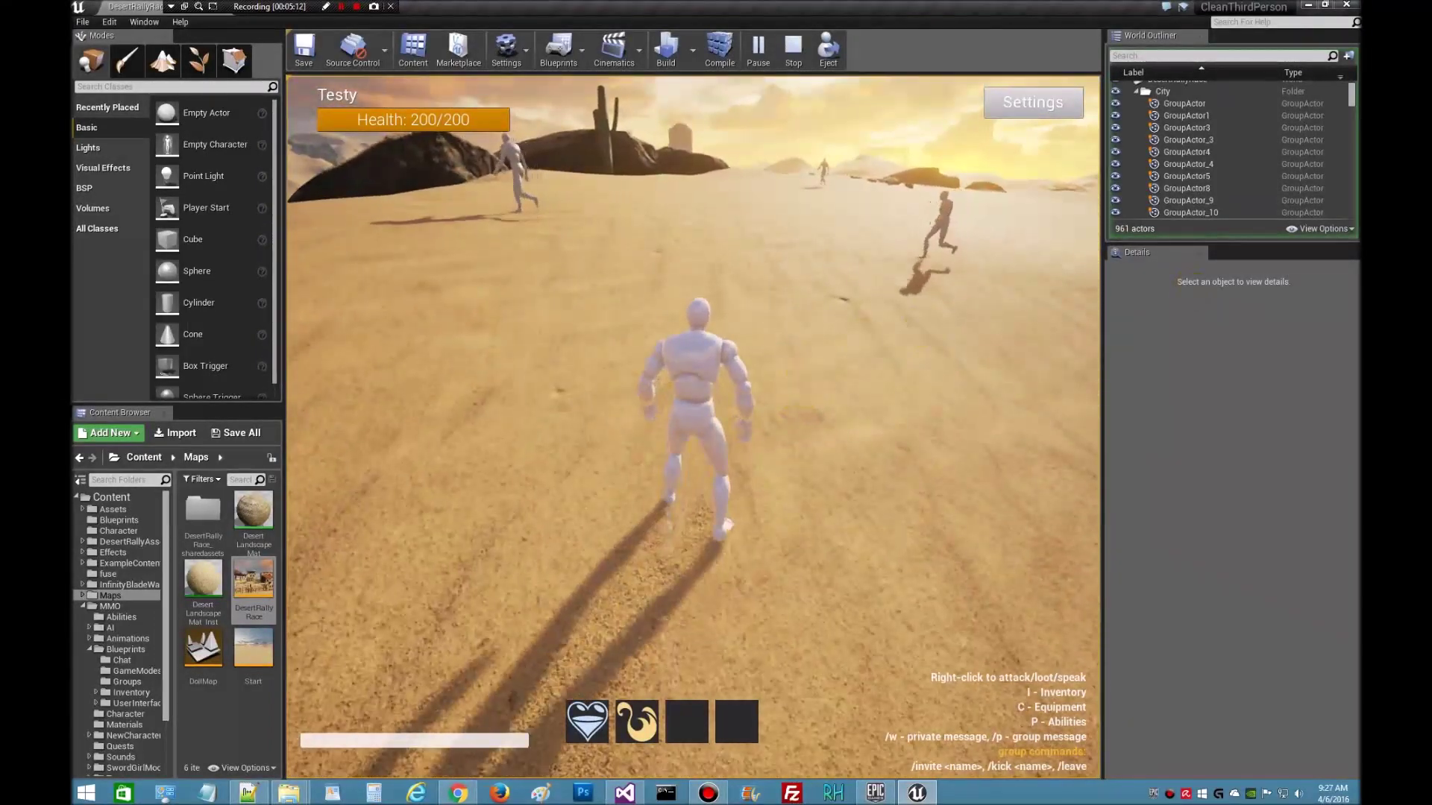
pyautogui.click(863, 405)
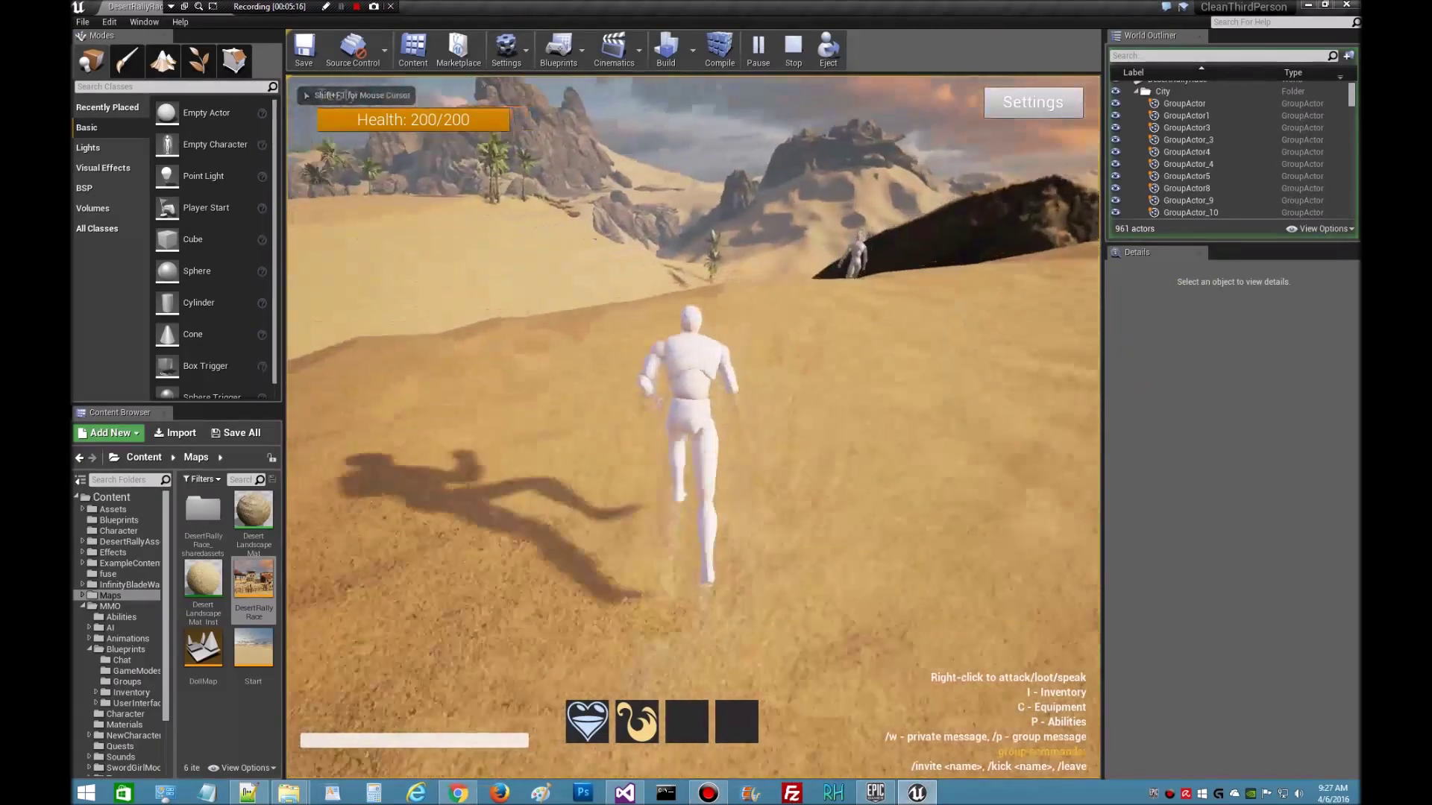
pyautogui.click(879, 412)
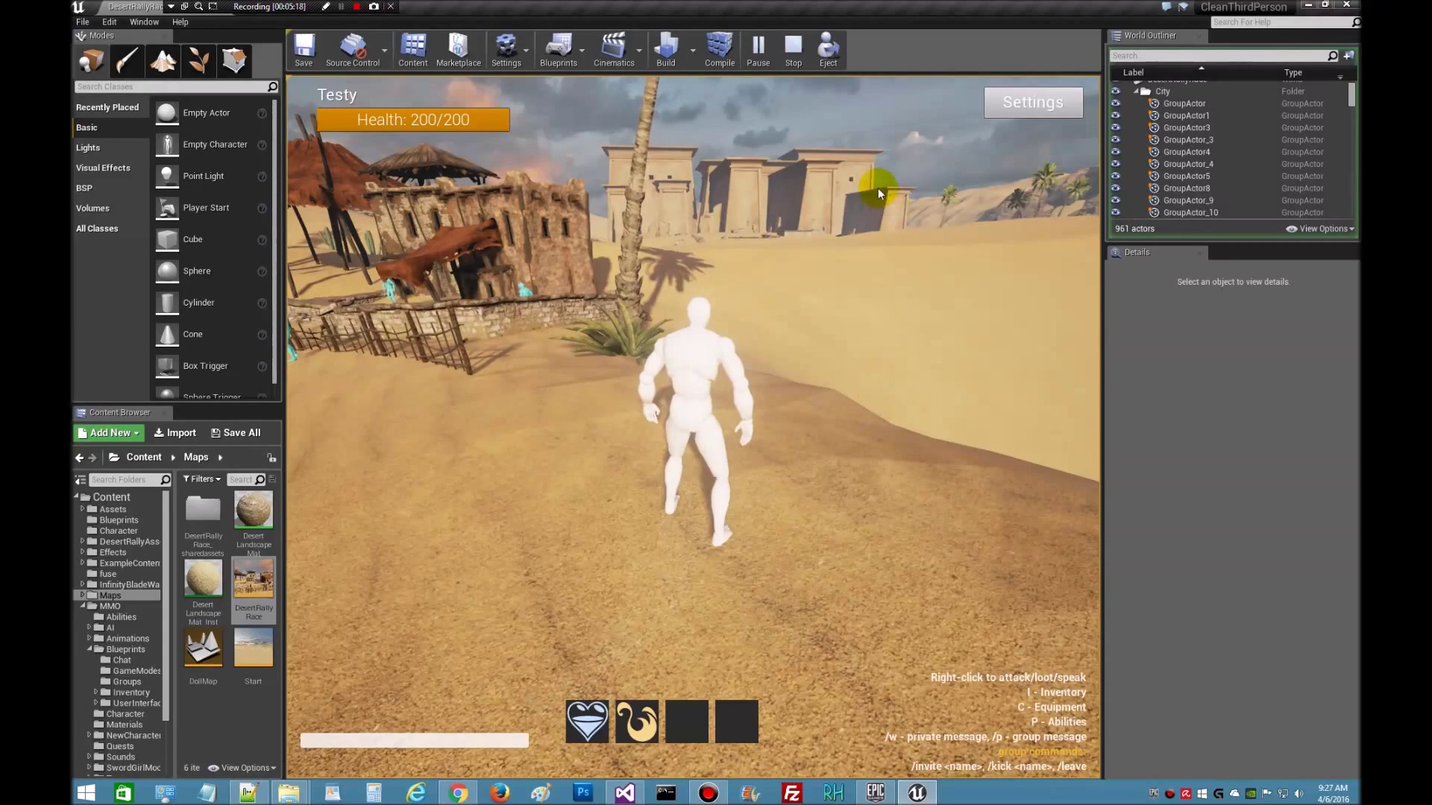
pyautogui.press('Escape')
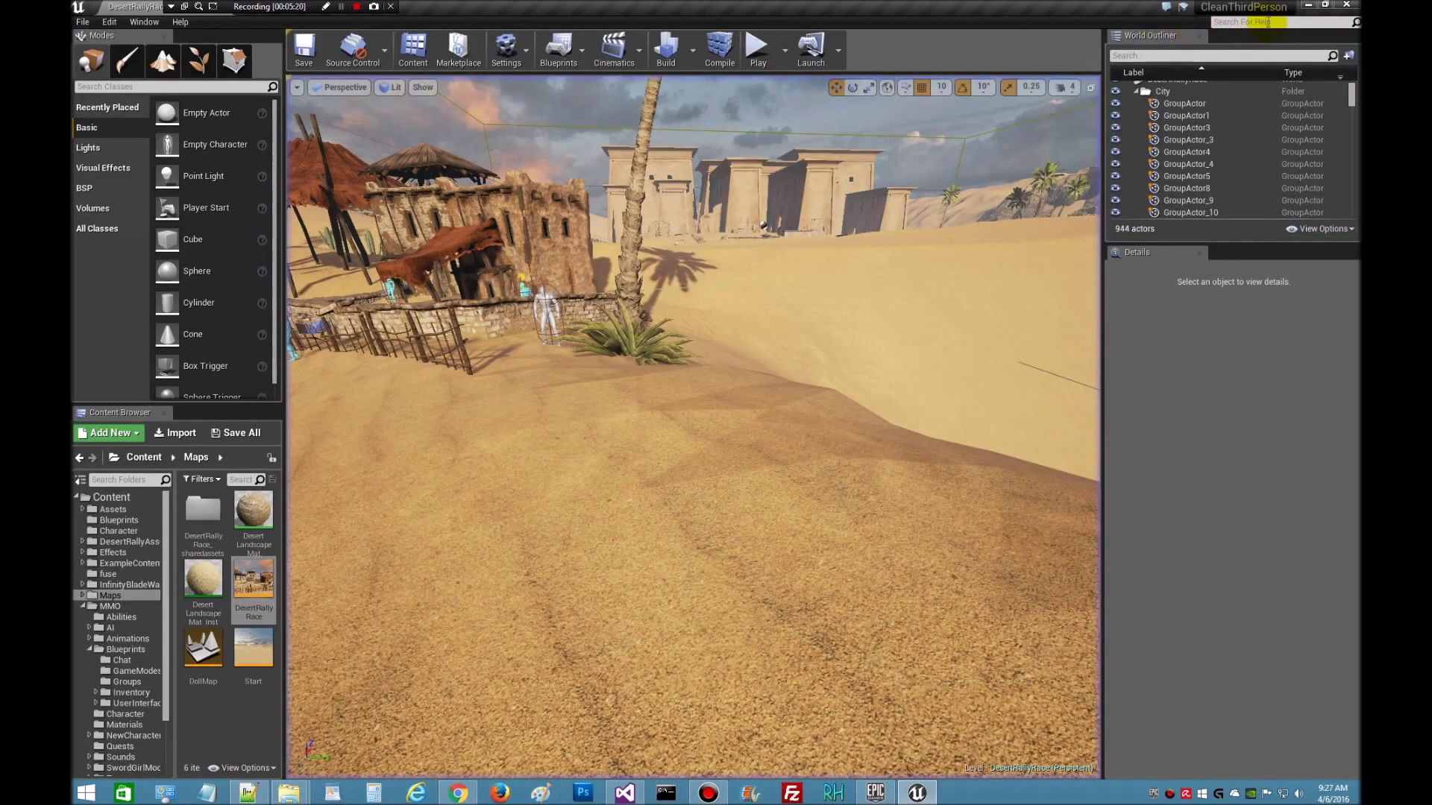
# - Minimize the editor and highlight the guide's note about character ids 0 and 1
pyautogui.click(1310, 6)
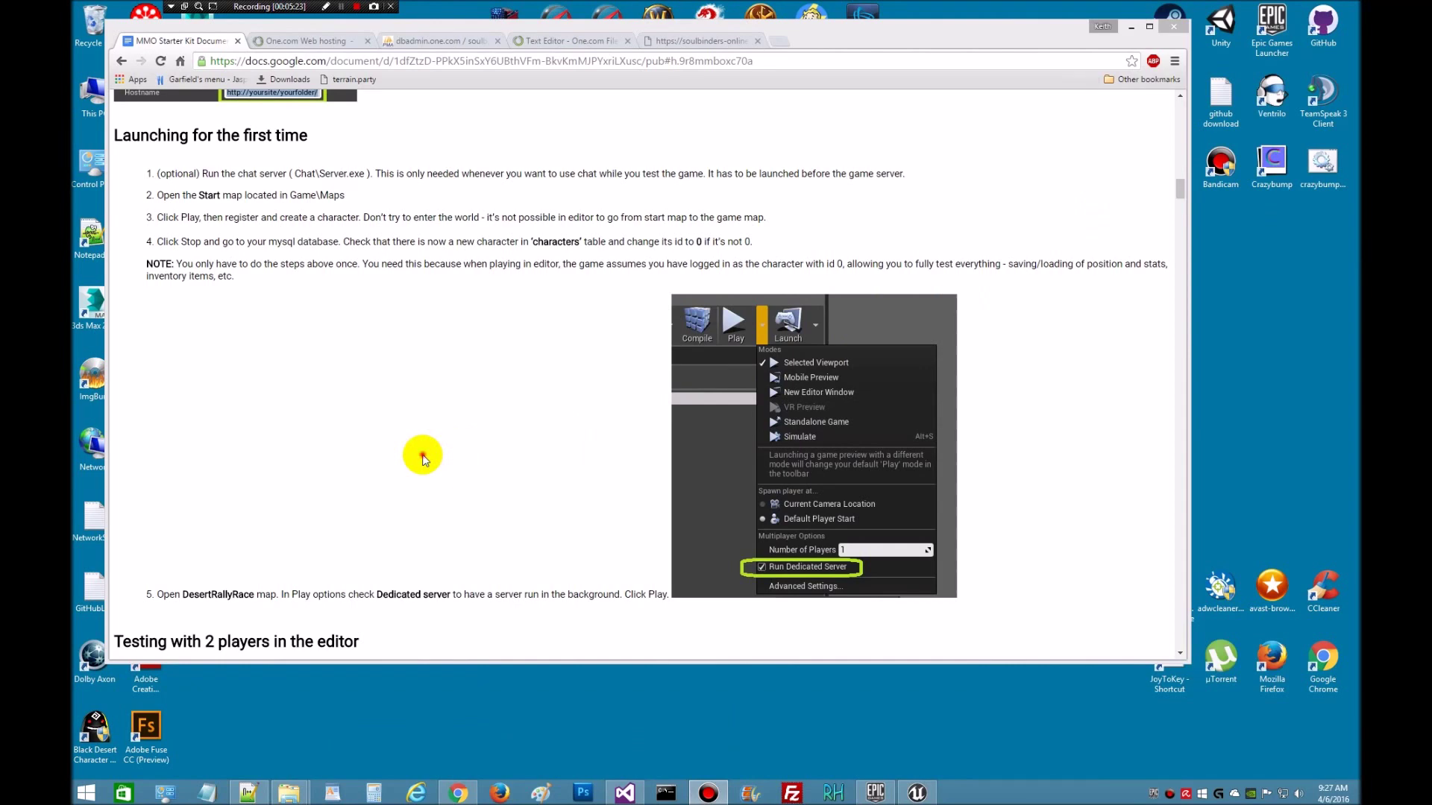
pyautogui.scroll(-3, 425, 425)
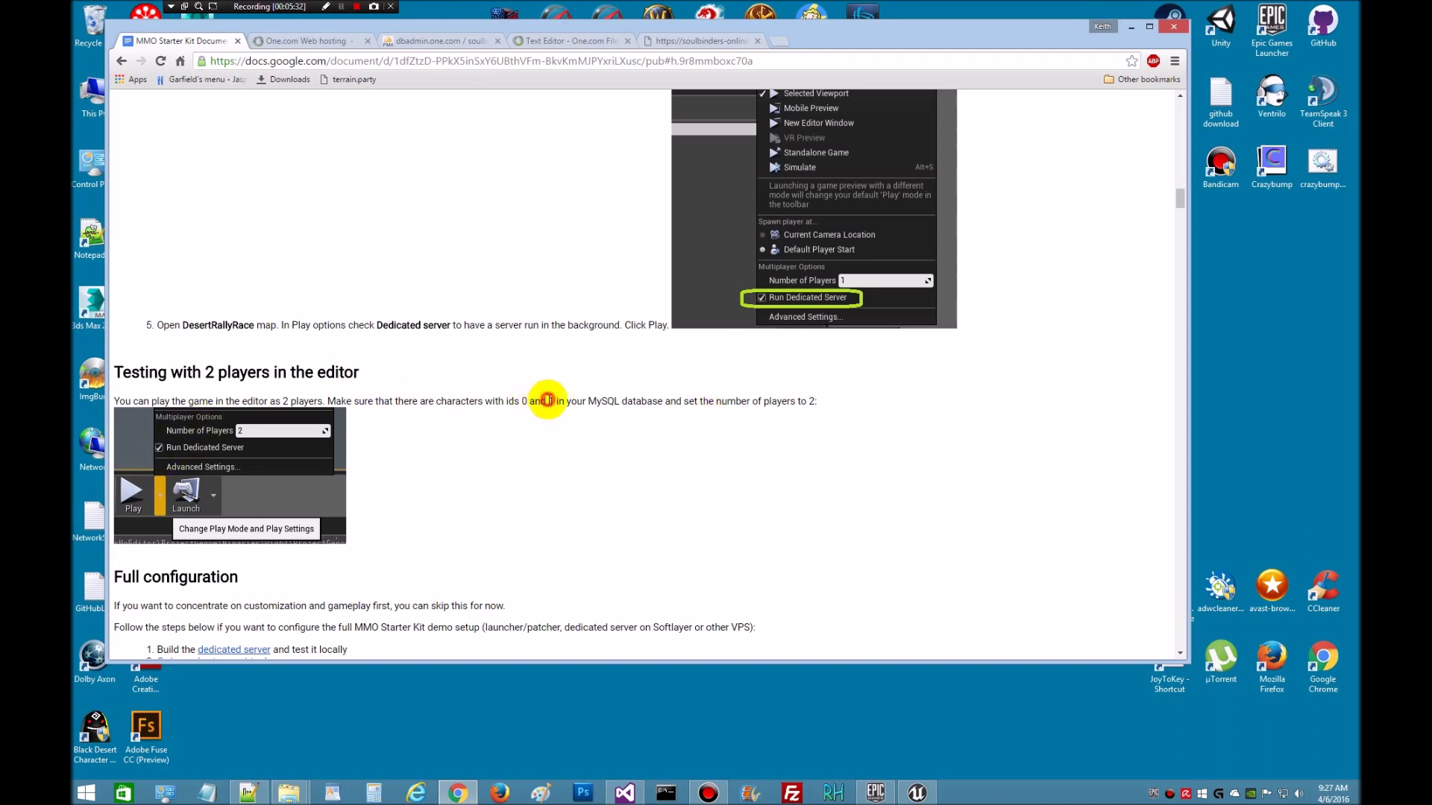
pyautogui.moveTo(548, 401); pyautogui.dragTo(646, 401)
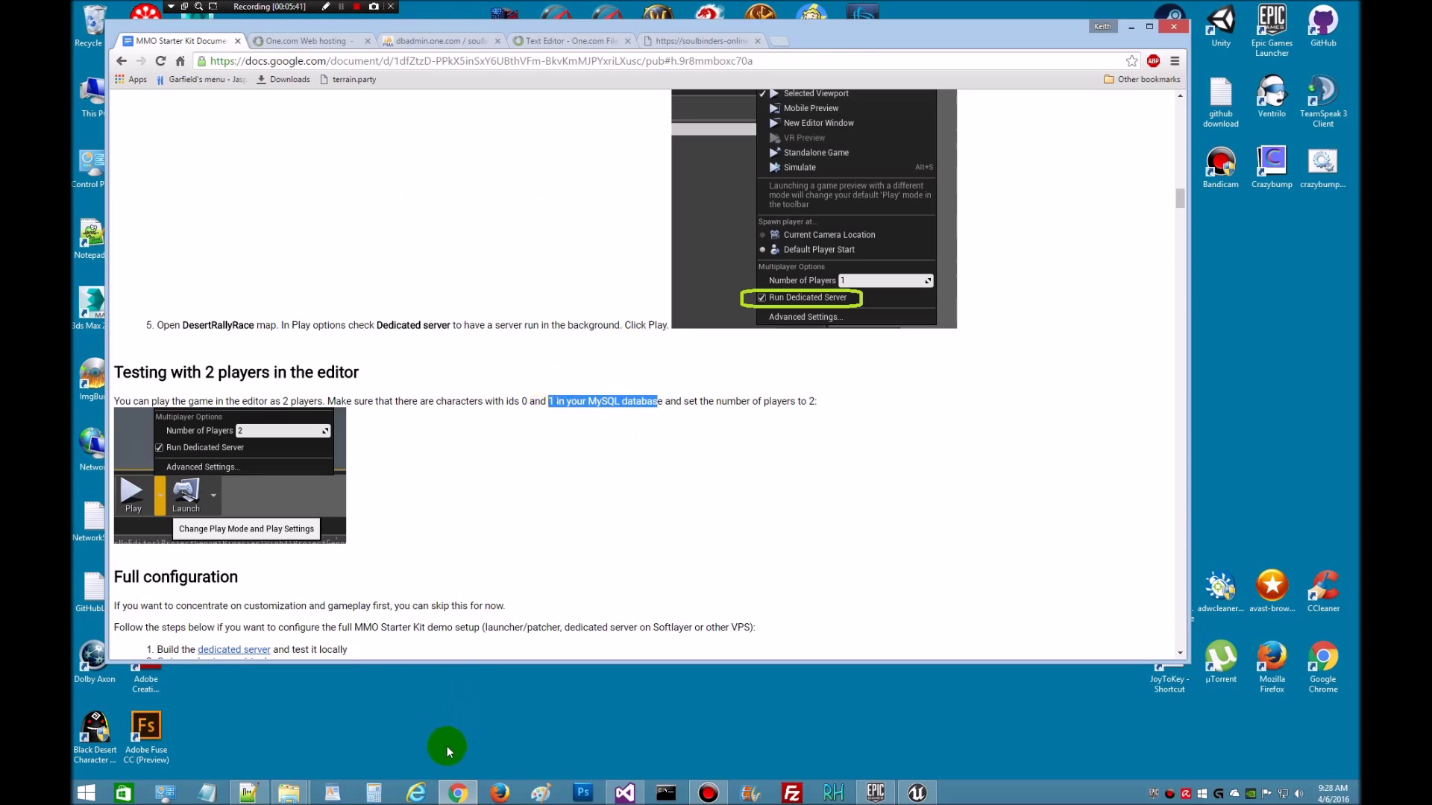
pyautogui.click(521, 477)
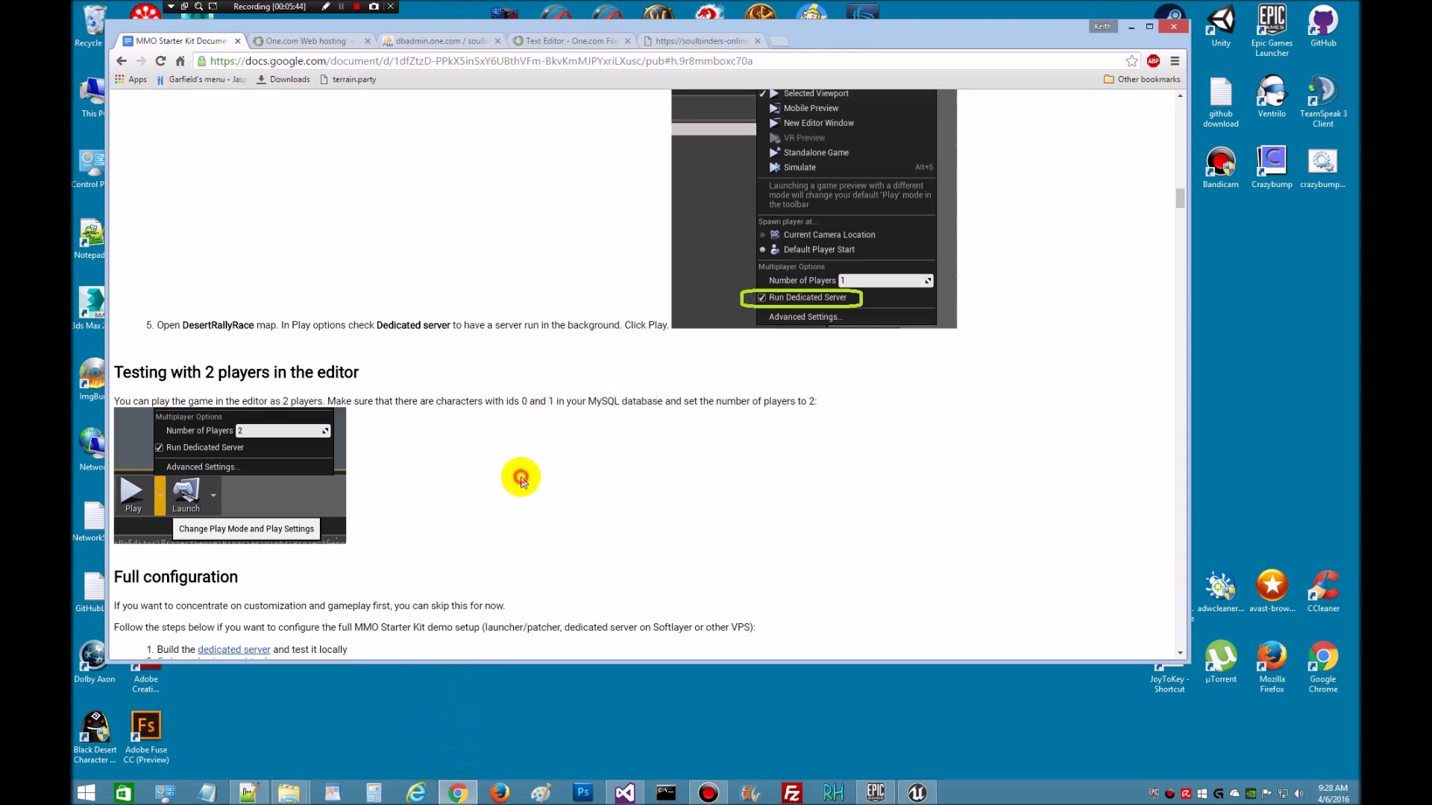
# - Scroll down the guide to the Using your own map section
pyautogui.scroll(-3, 560, 472)
pyautogui.scroll(14, 567, 481)
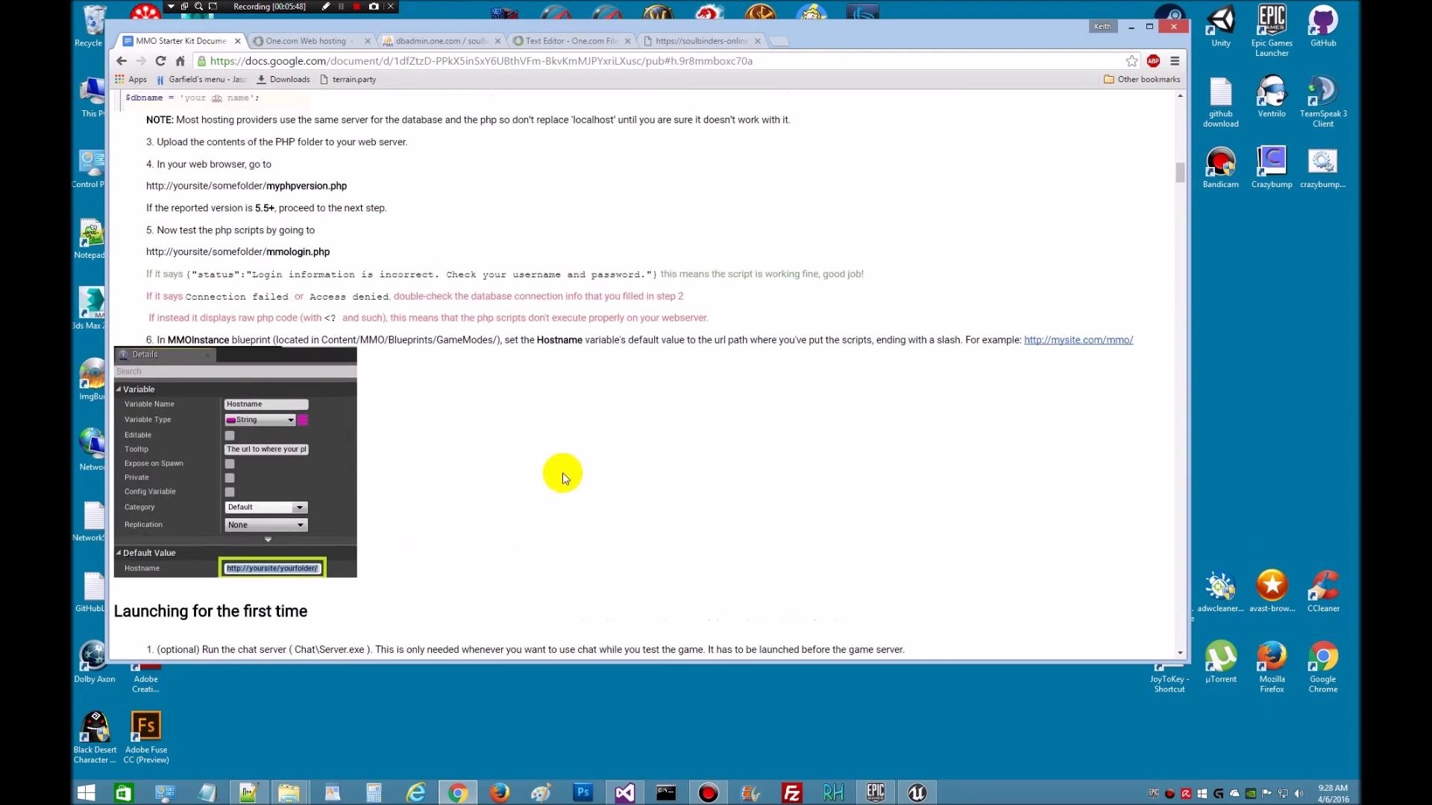
pyautogui.scroll(6, 570, 483)
pyautogui.scroll(-5, 522, 426)
pyautogui.scroll(-15, 559, 432)
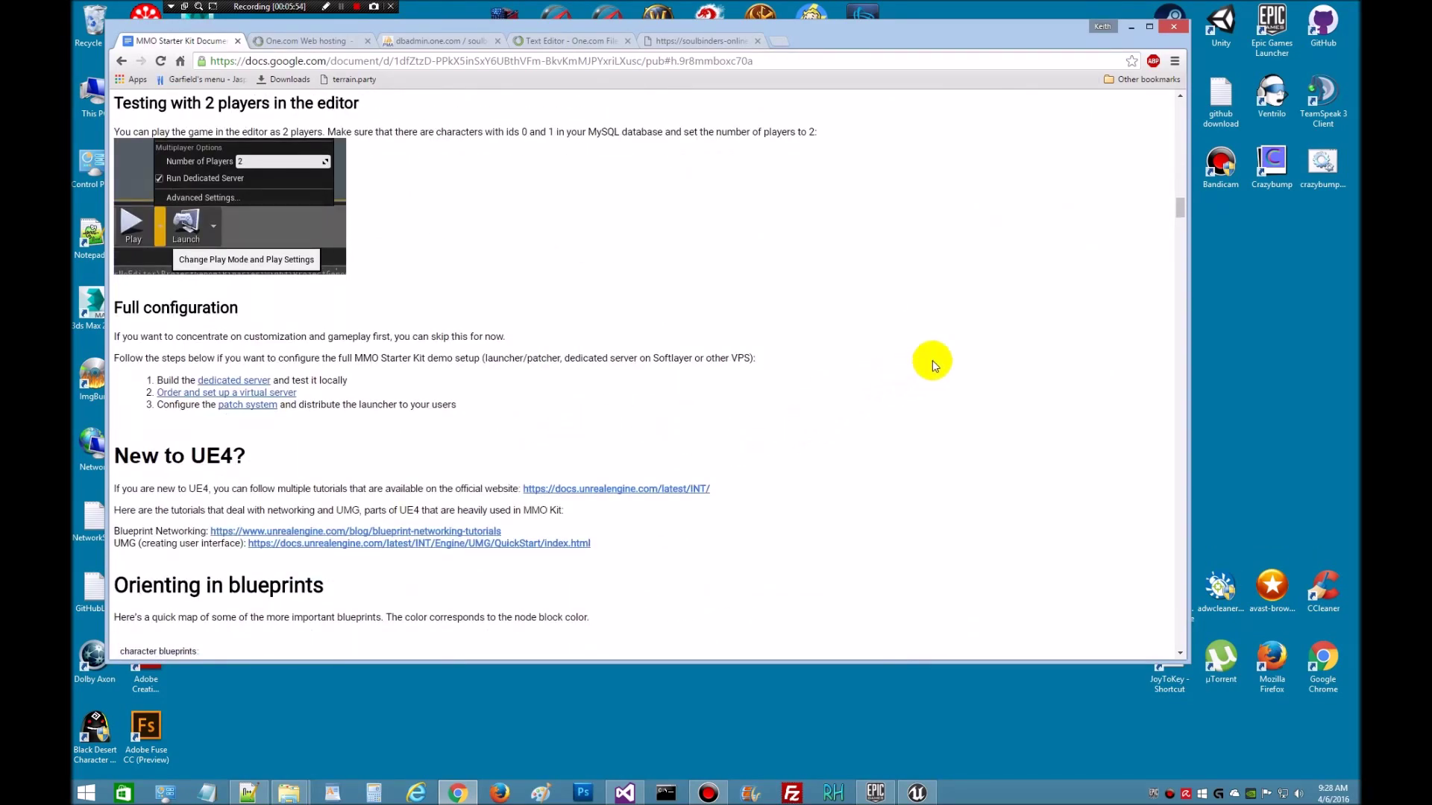
pyautogui.scroll(-5, 957, 350)
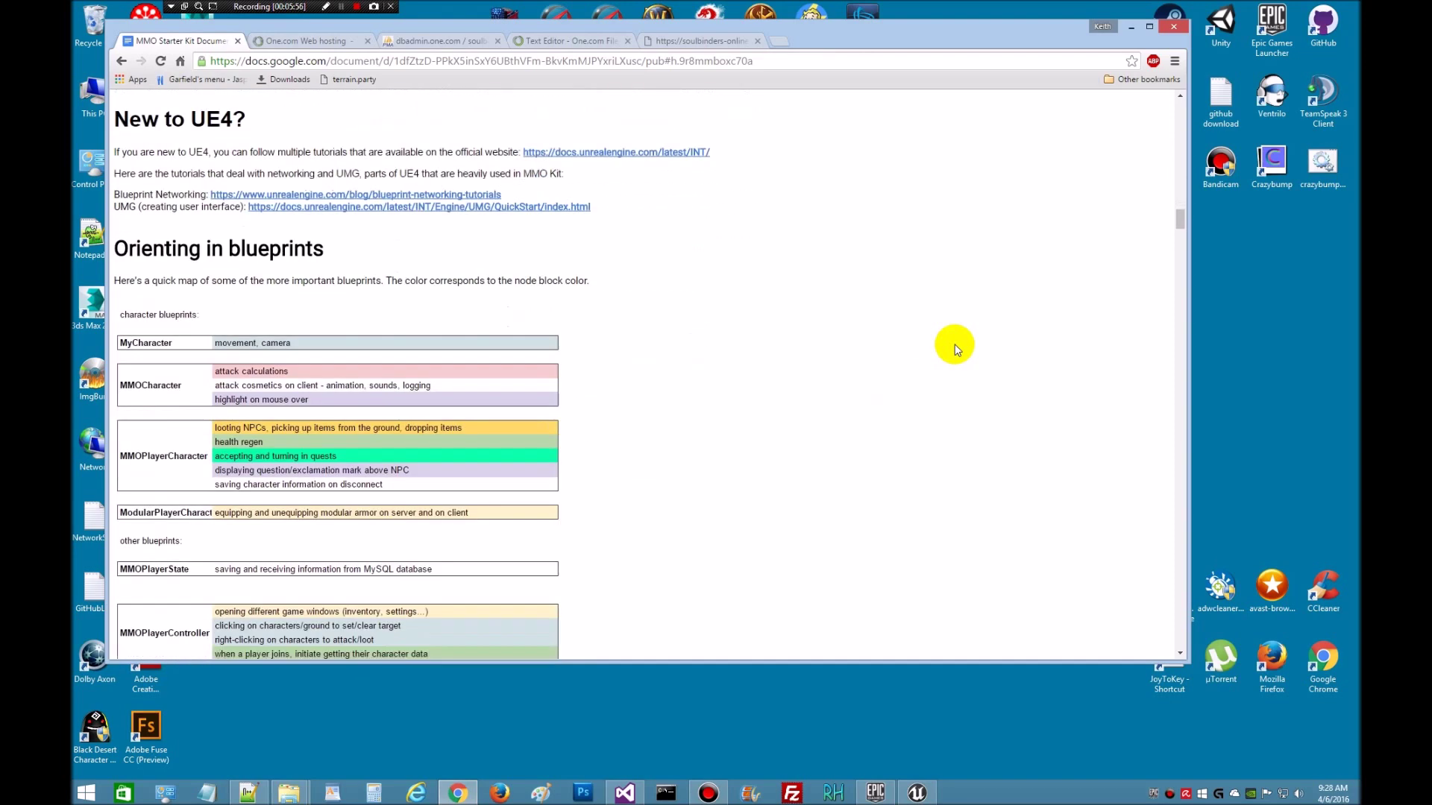
pyautogui.scroll(-6, 957, 350)
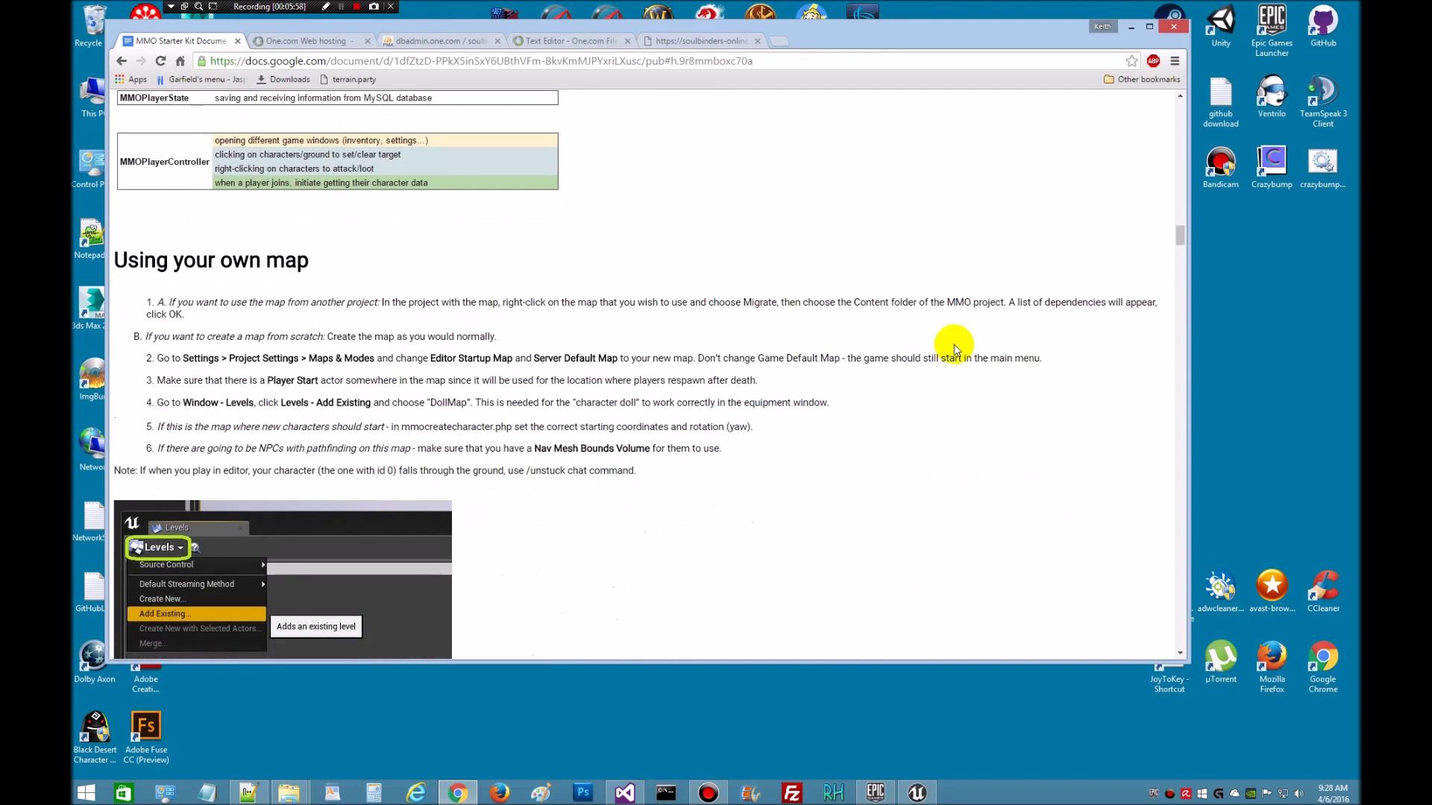